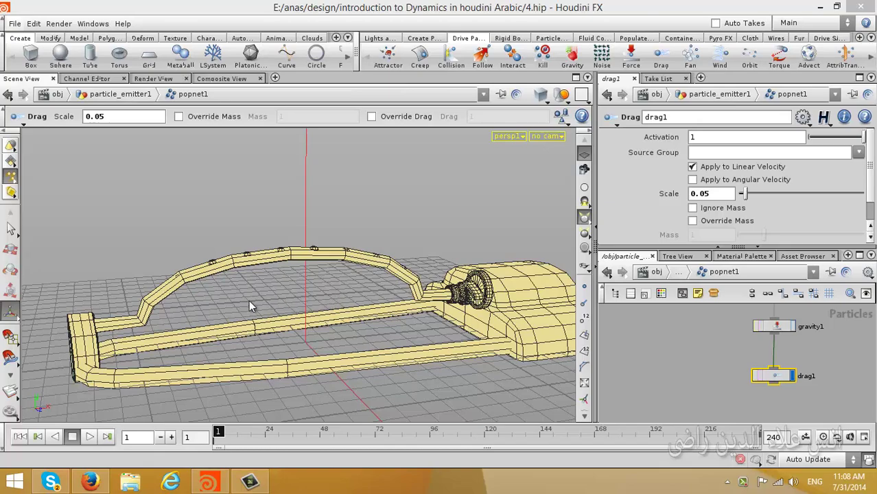
- Tumble the view and play the current particle simulation, then rewind to frame 1
mouse_move(300, 273)
left_mouse_down()
mouse_move(283, 274)
mouse_move(363, 297)
mouse_move(368, 313)
mouse_move(232, 271)
mouse_move(227, 233)
mouse_move(309, 364)
mouse_move(274, 304)
mouse_move(313, 330)
mouse_move(297, 311)
mouse_move(294, 244)
mouse_move(93, 403)
mouse_move(152, 344)
left_mouse_up()
left_click(88, 440)
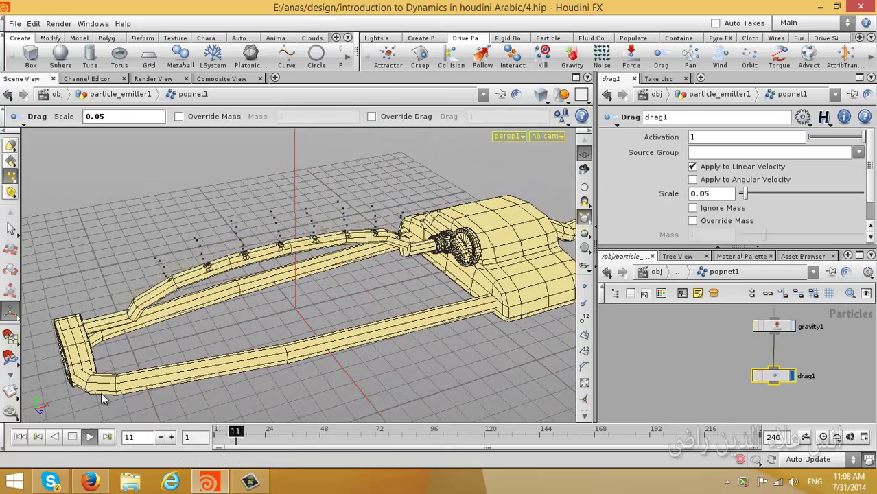
left_click_drag(101, 392, 240, 384)
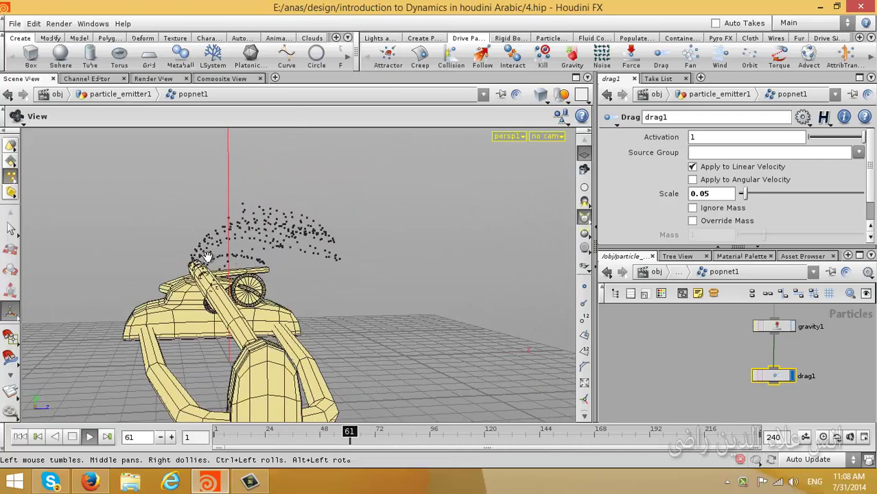
key("Return")
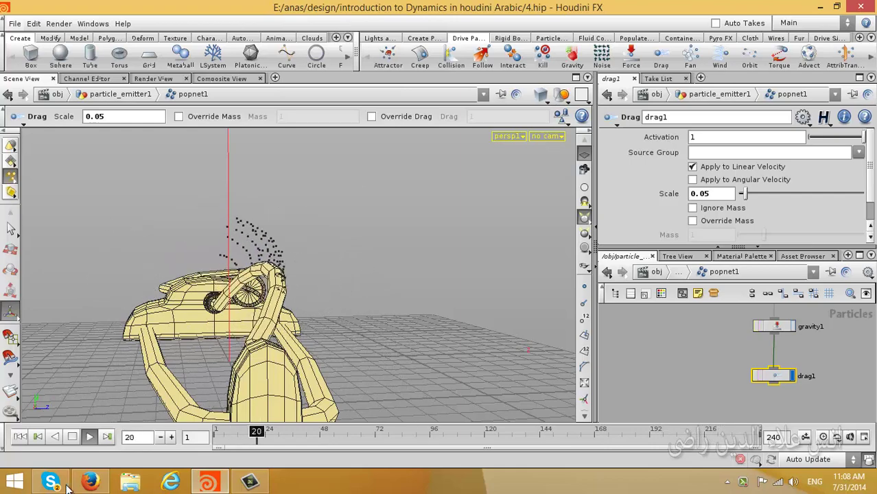
key("ctrl+Up")
- Open the 3.hip scene file
left_click(33, 23)
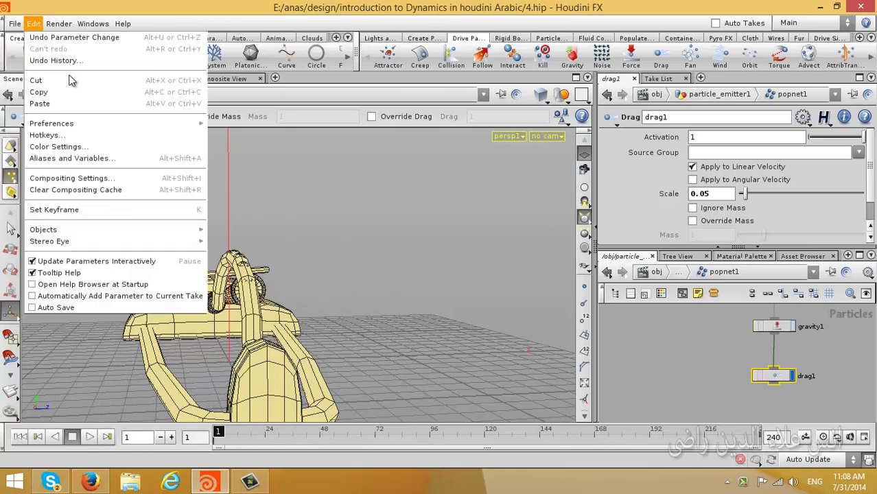
left_click(30, 48)
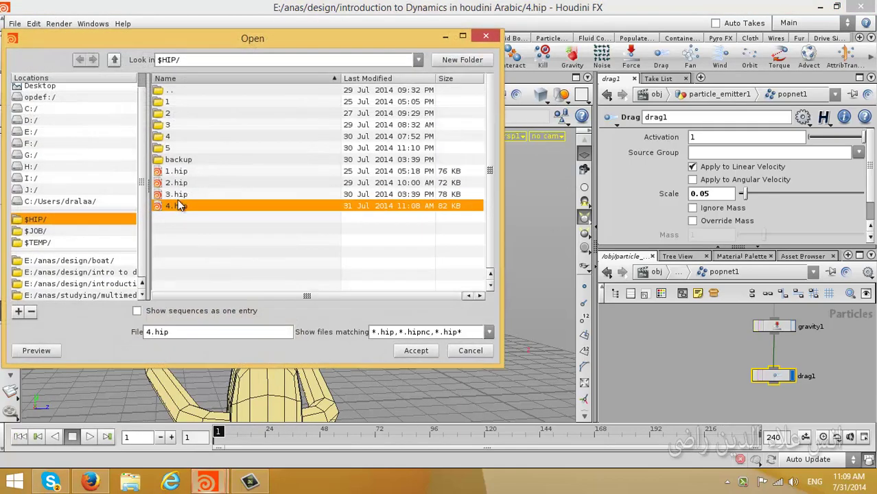
double_click(178, 201)
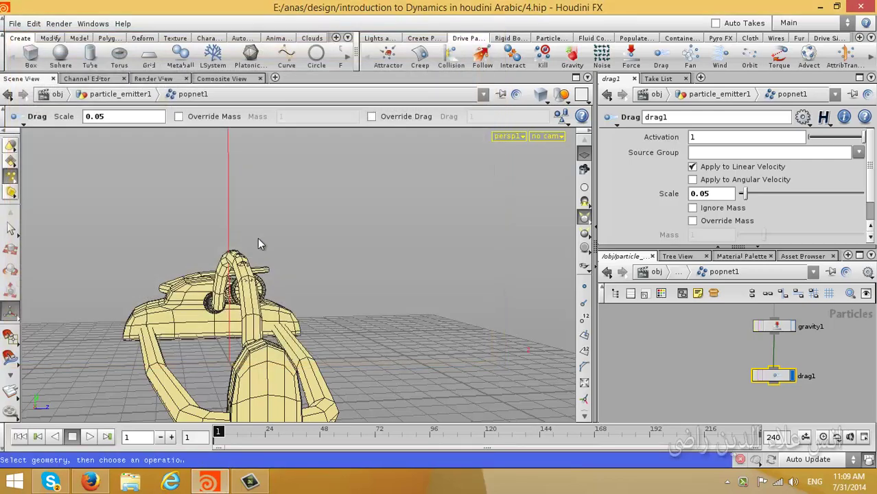
- Orbit around the pipe, play its xform1 rotation animation, and rewind to frame 1
key("Escape")
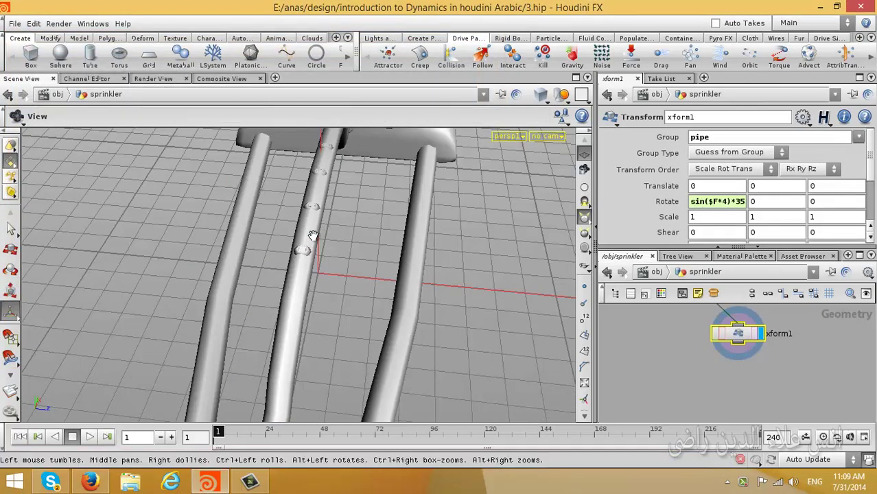
left_click_drag(332, 214, 316, 277)
key("Return")
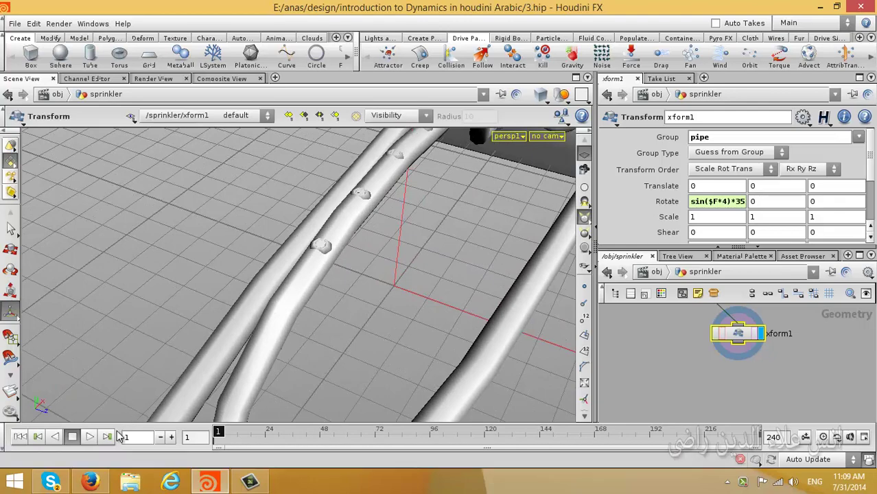
left_click(87, 438)
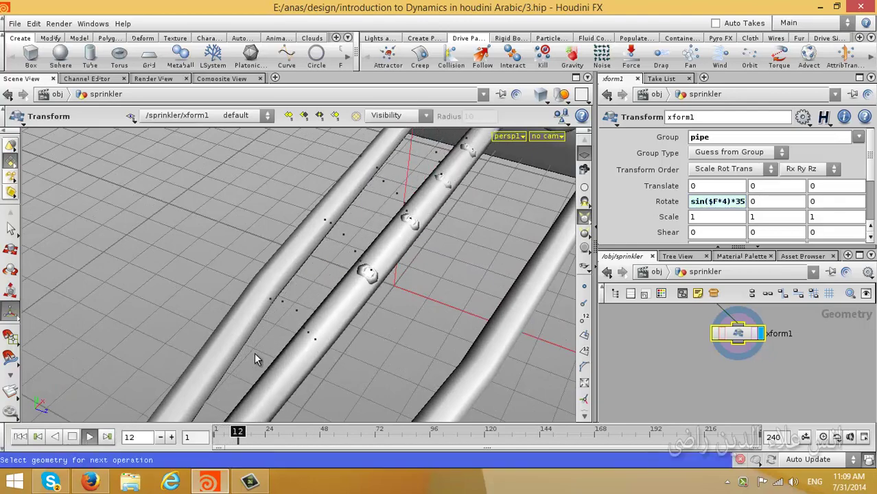
left_click(20, 437)
- Orbit and zoom in close on the pipe's spray holes
key("Escape")
left_click_drag(410, 347, 384, 344)
scroll(383, 343, "up", 2)
scroll(402, 314, "up", 2)
scroll(402, 313, "up", 2)
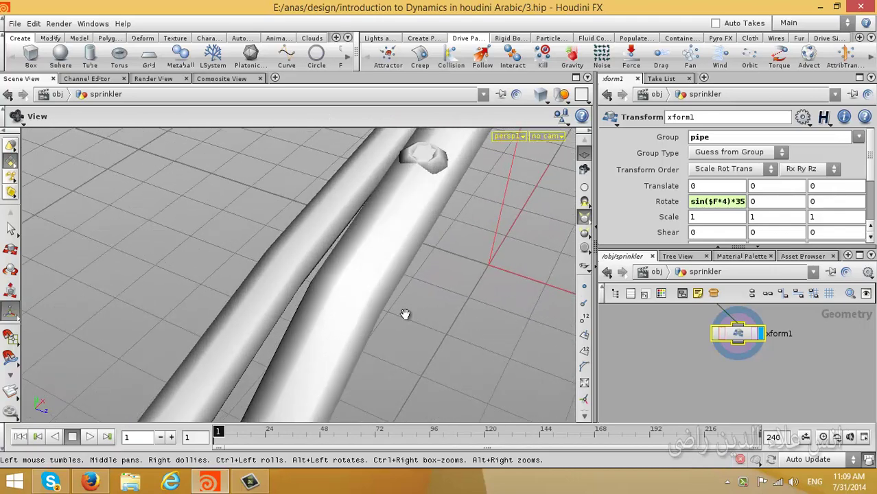
scroll(405, 314, "up", 3)
scroll(387, 317, "down", 3)
scroll(412, 288, "down", 2)
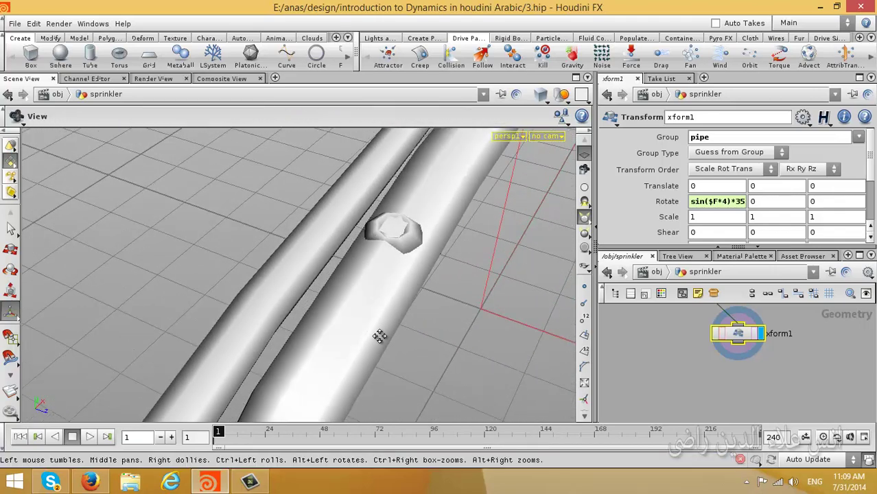
scroll(382, 357, "down", 2)
scroll(337, 405, "down", 2)
scroll(476, 333, "down", 3)
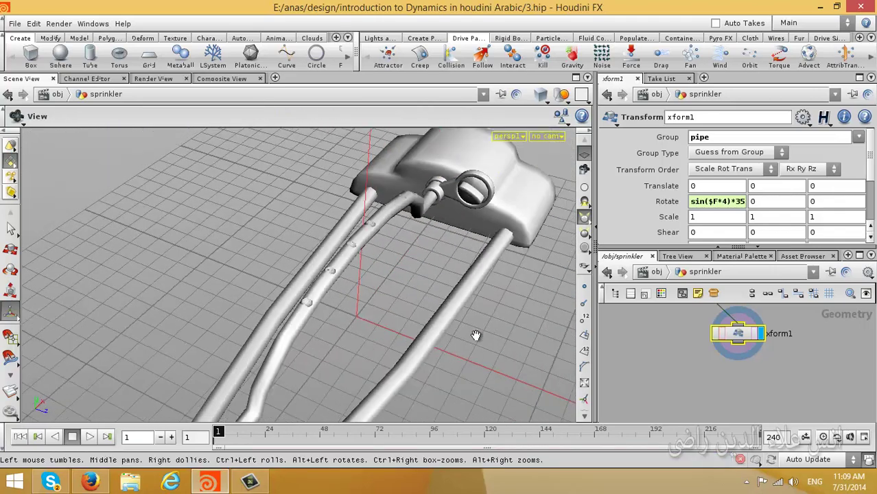
scroll(415, 336, "down", 2)
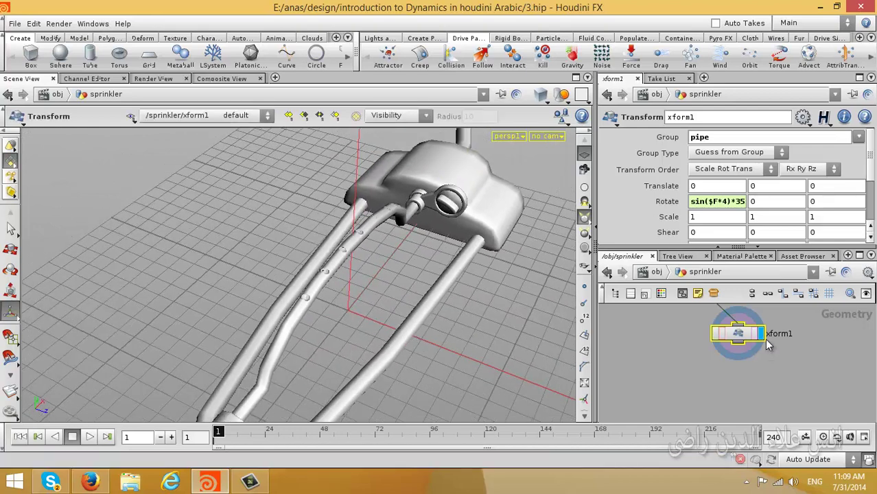
key("space")
left_click_drag(278, 302, 319, 271)
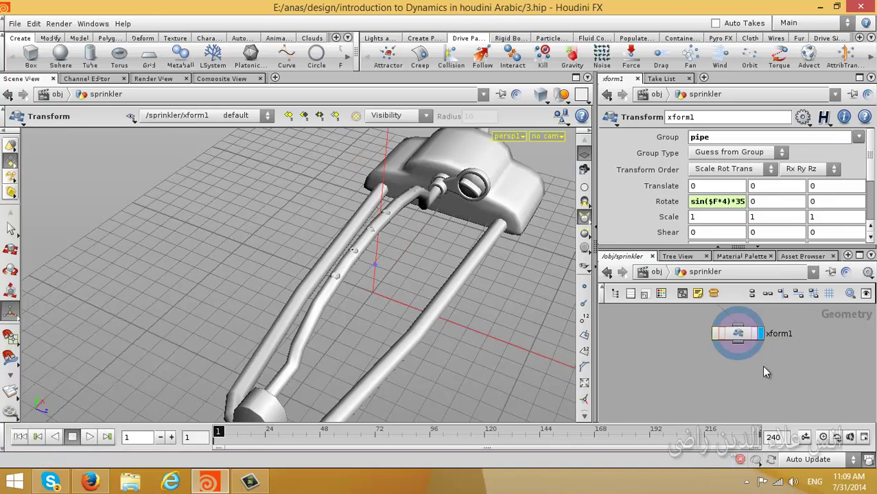
key("space")
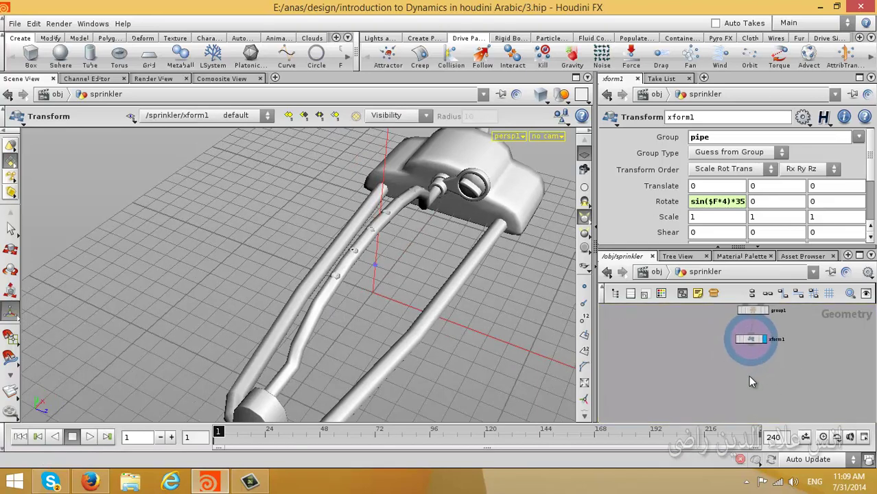
key("Tab")
type("su")
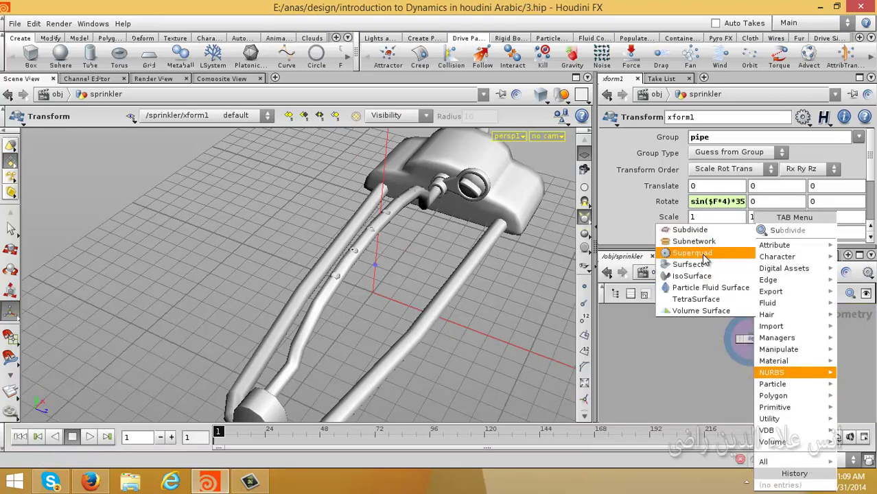
left_click(710, 231)
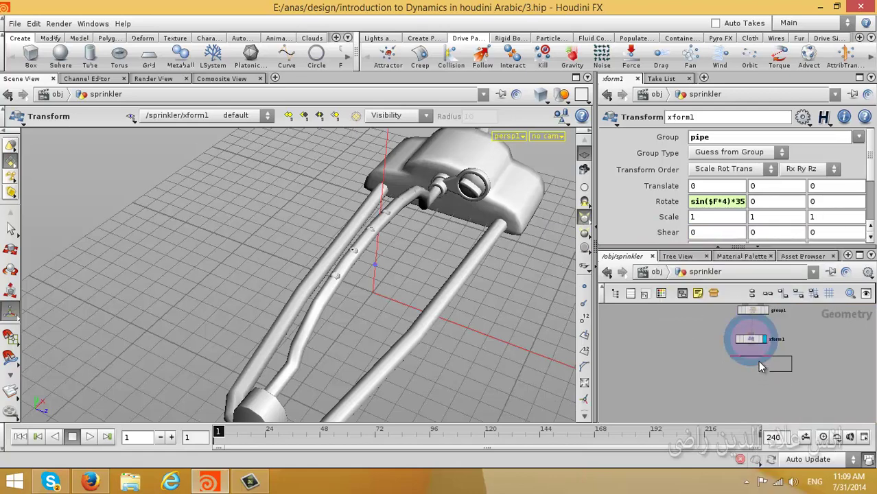
left_click(755, 355)
left_click(759, 364)
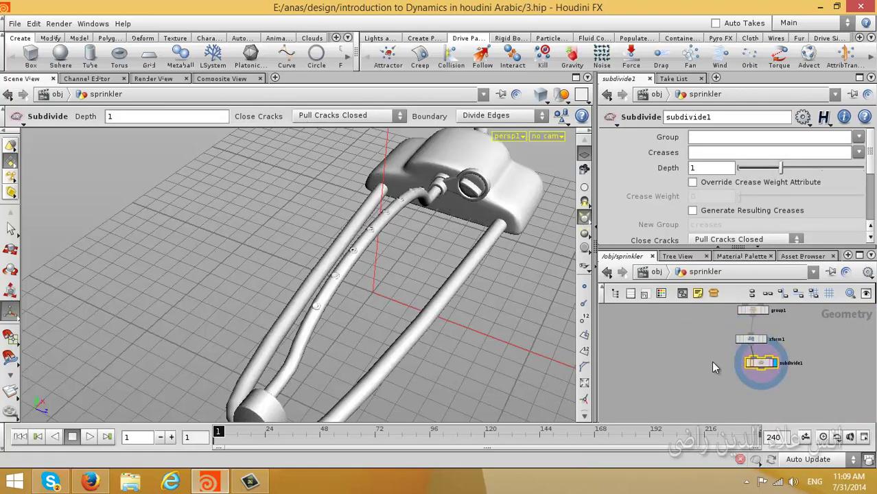
scroll(366, 315, "up", 3)
left_click(89, 437)
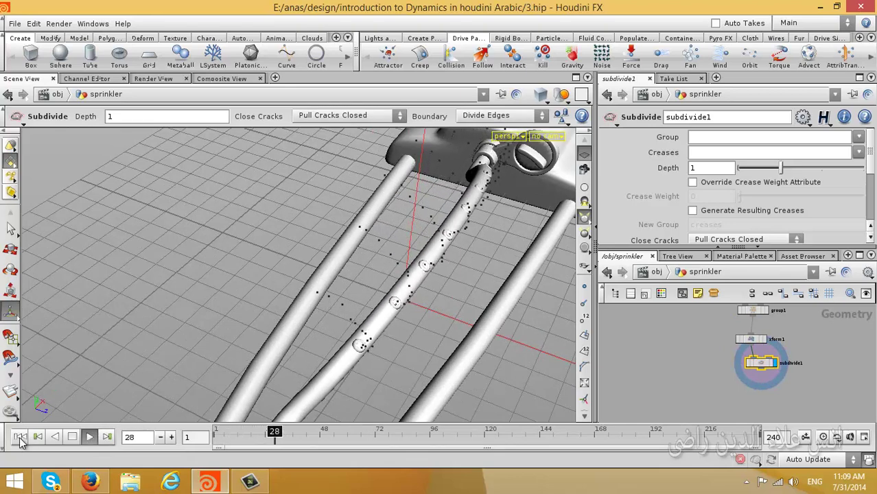
left_click(55, 437)
key("Delete")
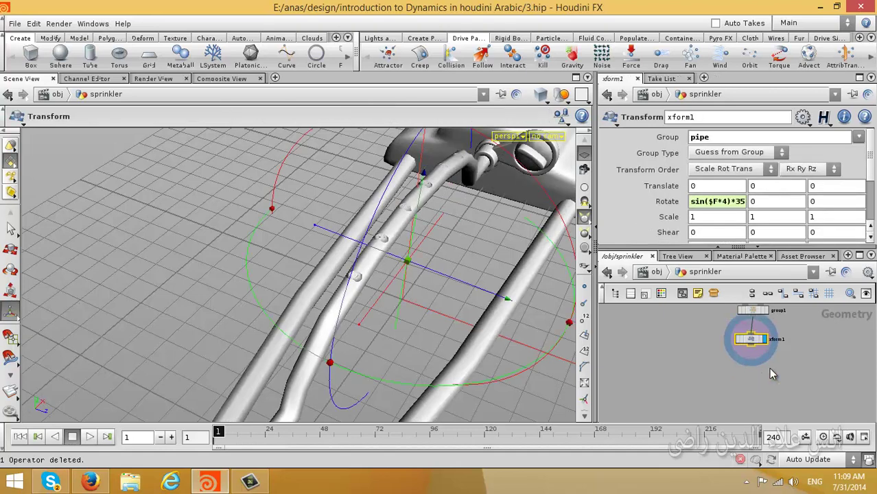
- Return to the obj level, deselect the sprinkler, and orbit out to a wide view
left_click(656, 272)
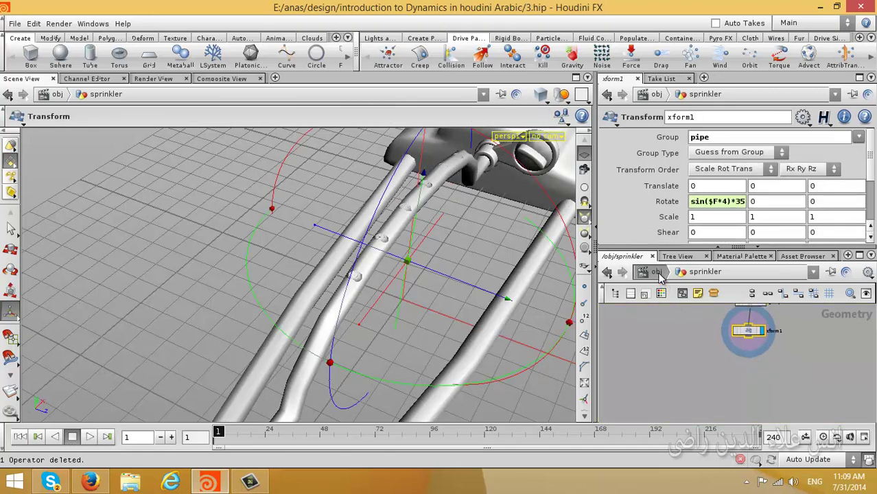
left_click(779, 338)
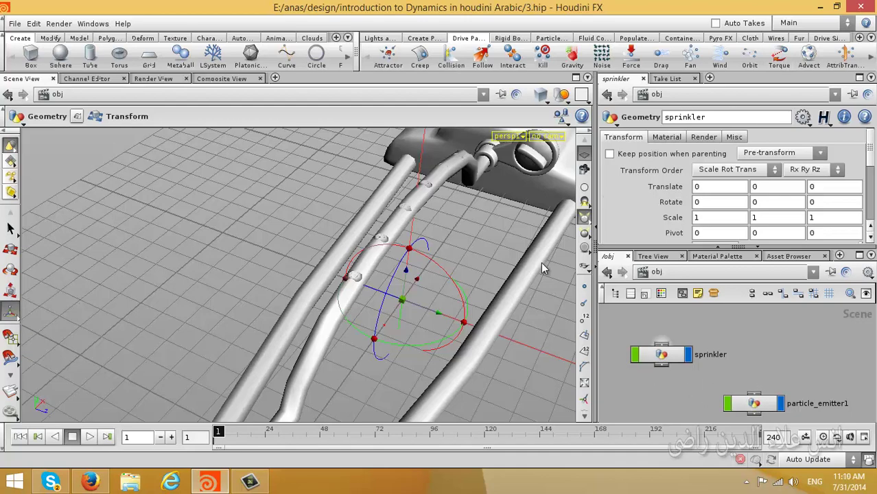
key("Escape")
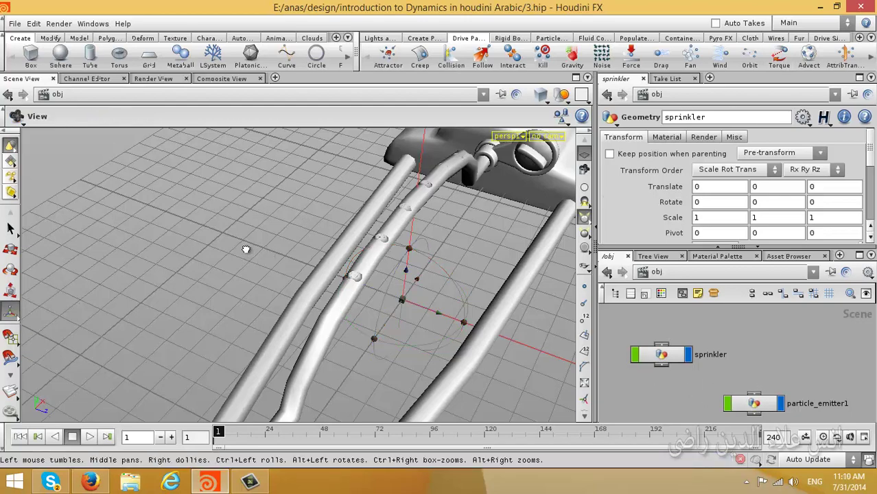
mouse_move(246, 249)
left_mouse_down()
mouse_move(332, 340)
mouse_move(59, 350)
left_mouse_up()
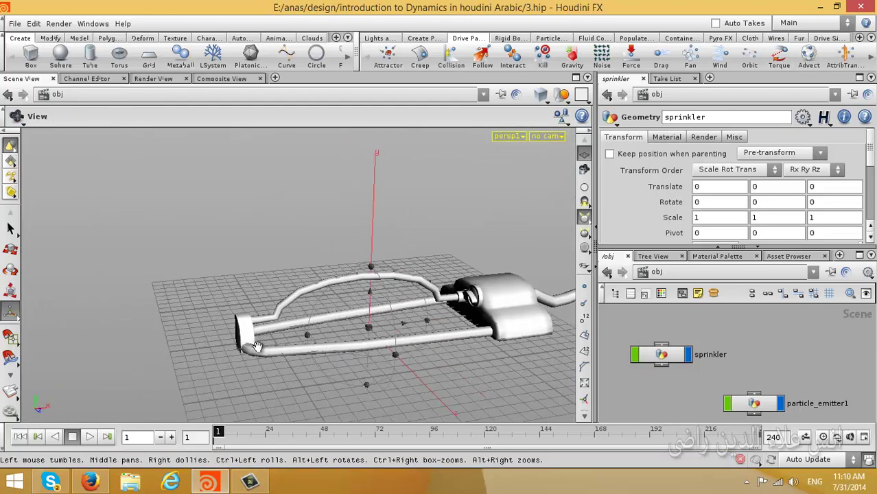
key("t")
- Orbit to a front view of the sprinkler and scrub the timeline to frame 55
left_click(9, 227)
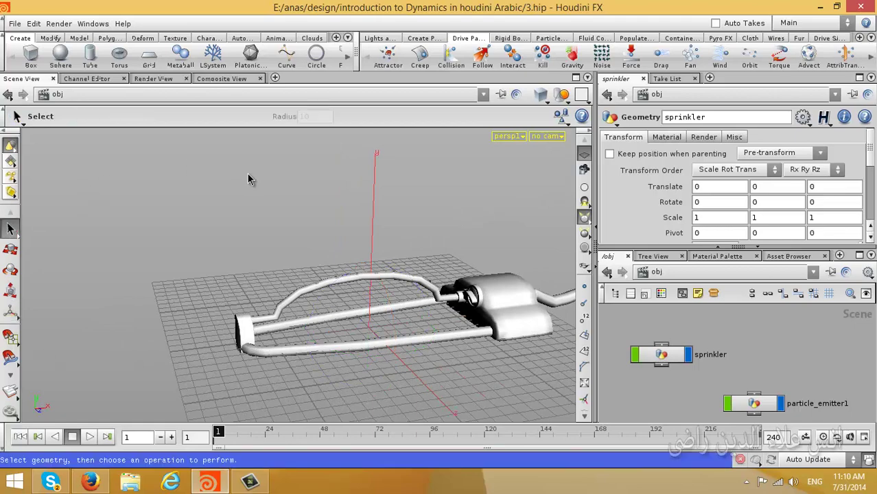
key("Escape")
mouse_move(338, 332)
left_mouse_down()
mouse_move(410, 335)
mouse_move(544, 288)
left_mouse_up()
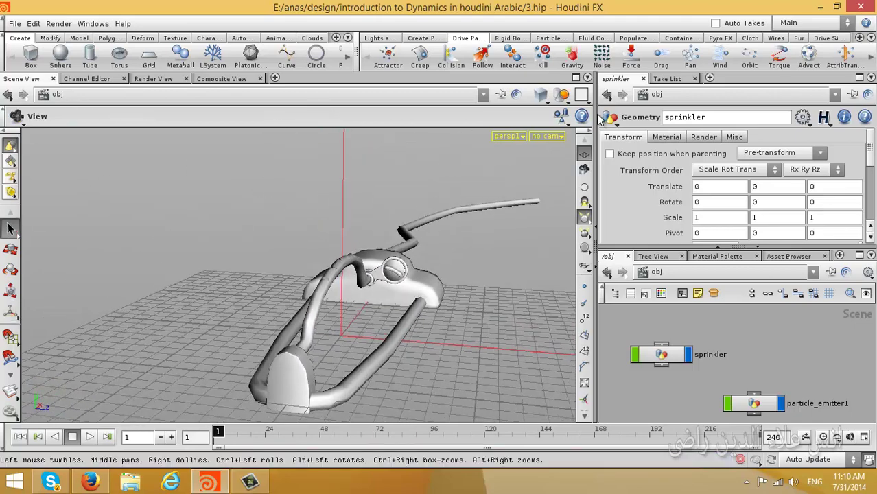
key("s")
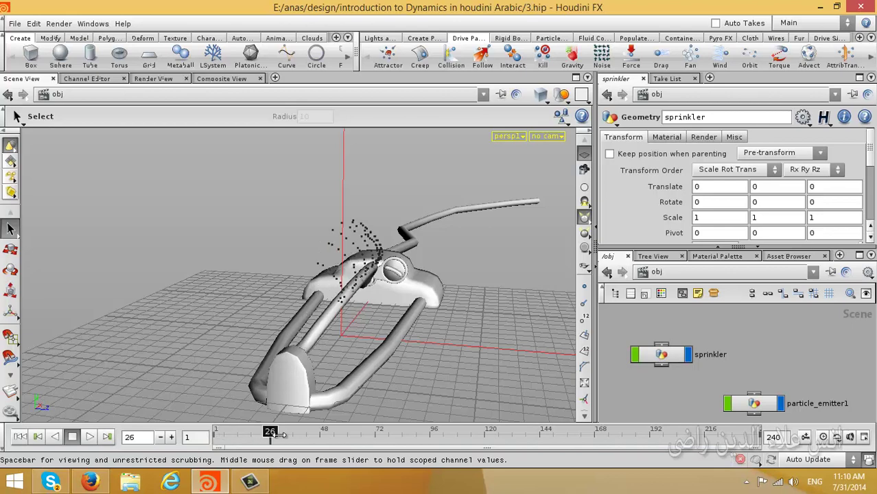
left_click_drag(219, 431, 336, 430)
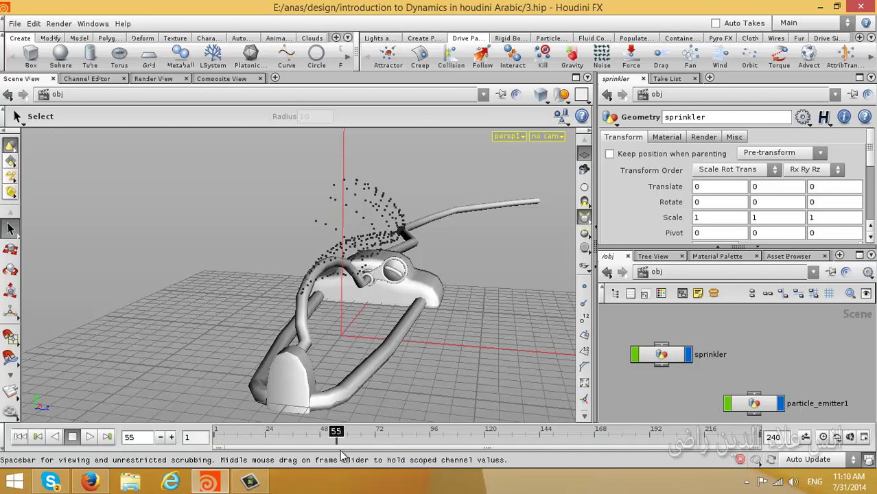
- Add a gravity force to the spraying particles of the emitter
left_click(573, 59)
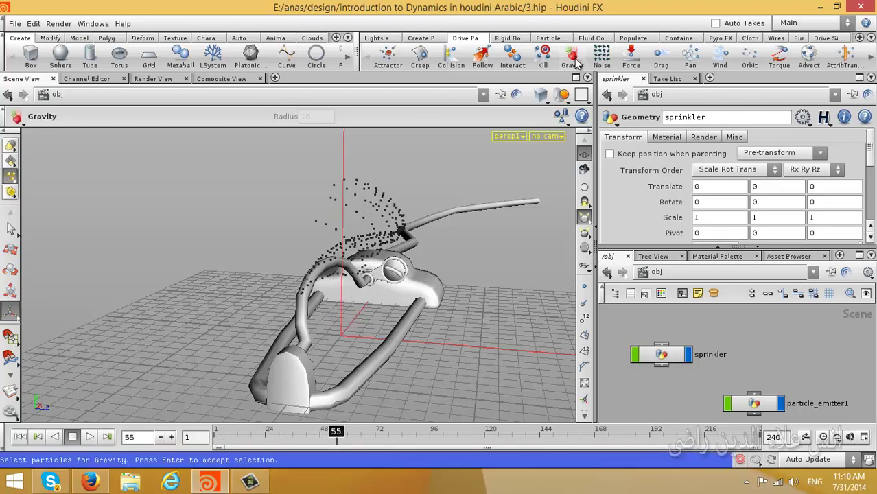
left_click(378, 202)
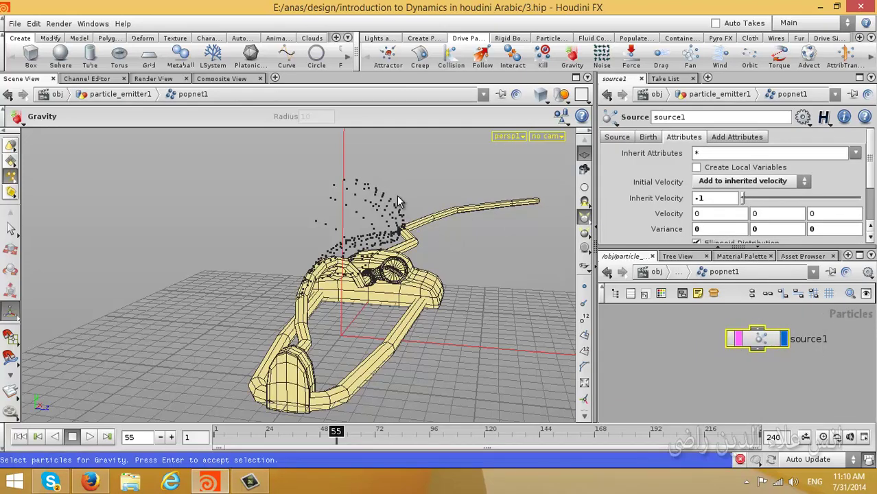
left_click(326, 234)
key("Return")
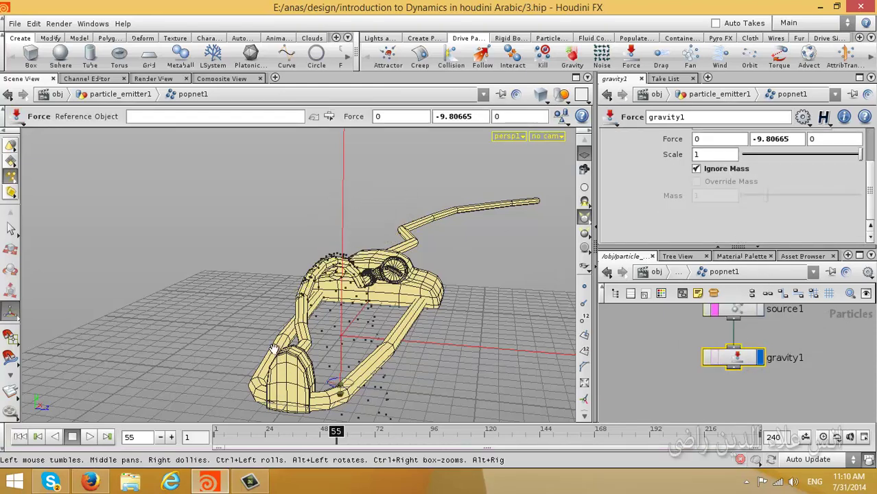
- Play the simulation from frame 1 to watch particles fall, then review gravity1's parameters
left_click_drag(243, 346, 172, 343)
left_click(20, 436)
left_click(89, 436)
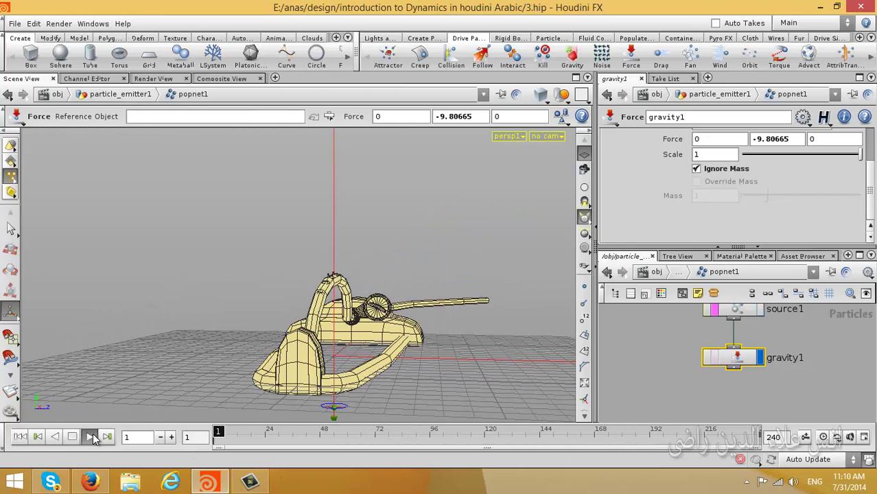
left_click(72, 437)
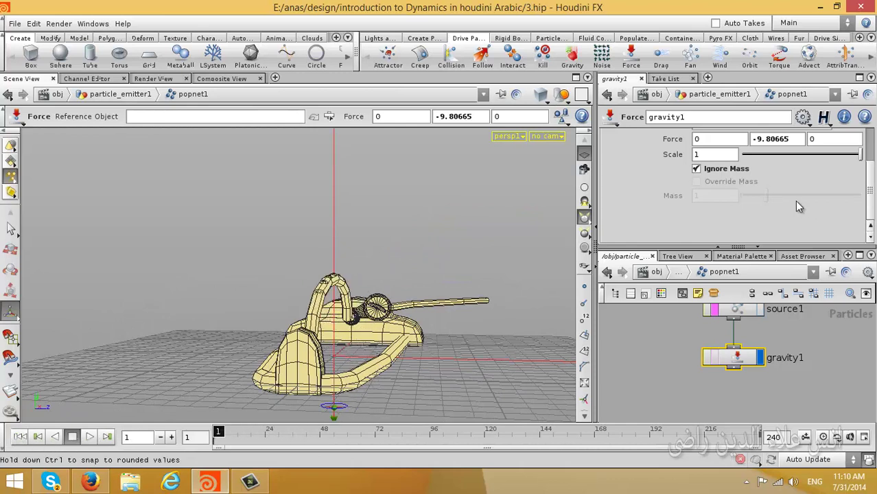
scroll(796, 206, "up", 3)
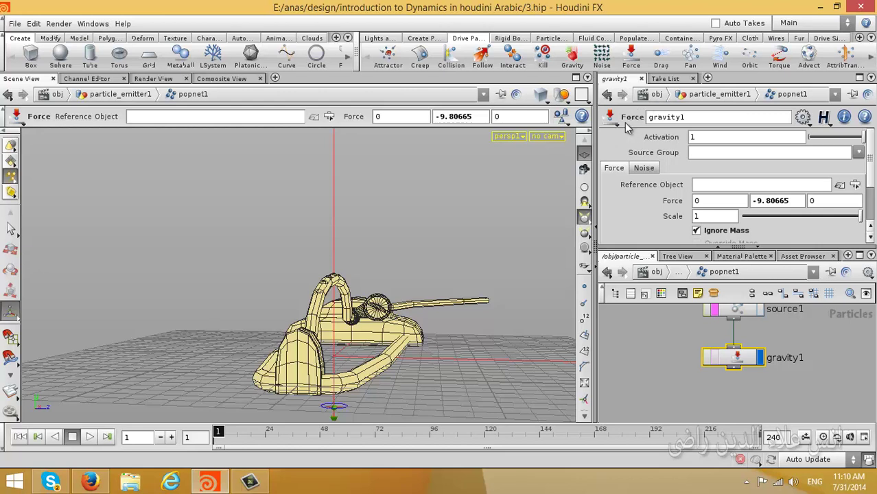
scroll(734, 179, "down", 1)
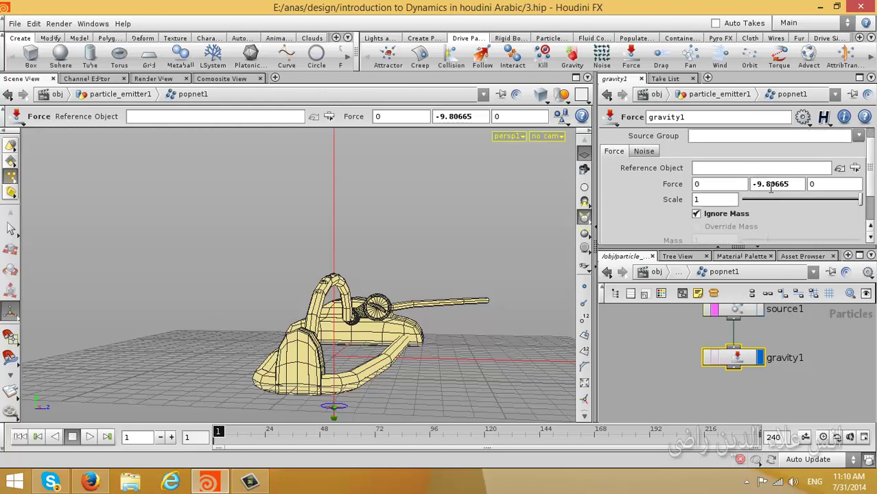
scroll(740, 198, "down", 1)
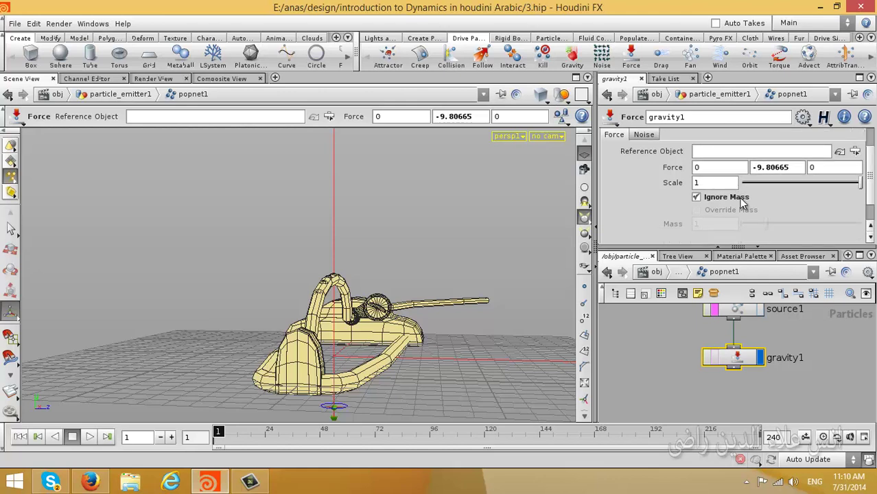
scroll(741, 212, "up", 1)
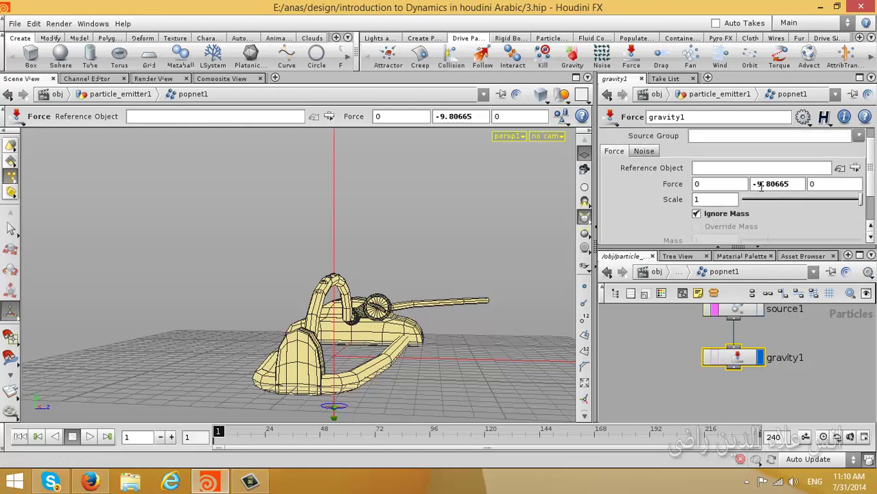
scroll(760, 187, "up", 1)
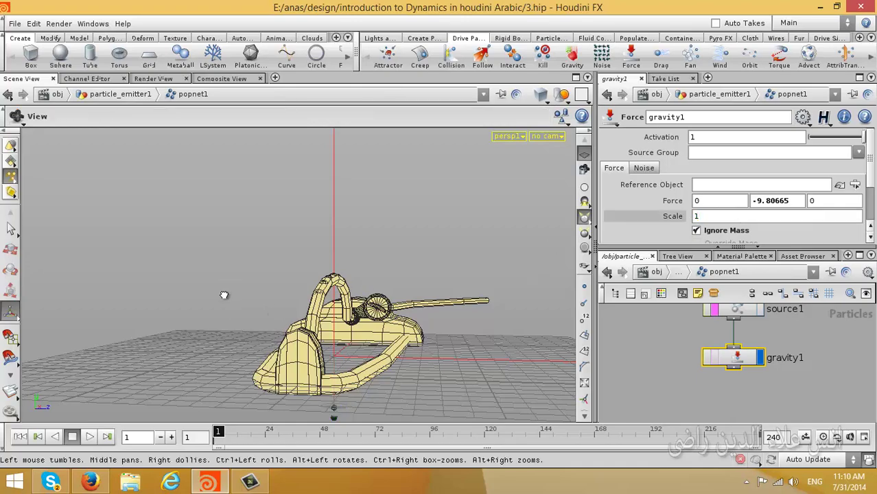
- Frame the sprinkler's spray arc in the top and front views
key("space+2")
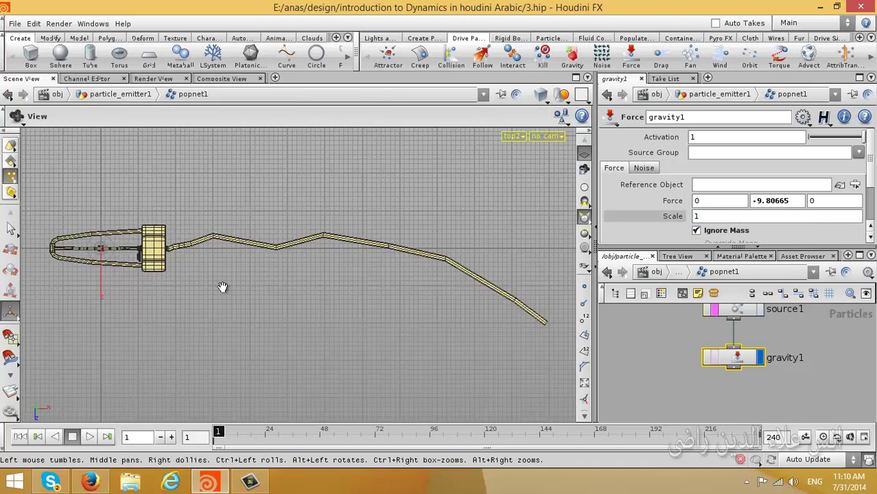
middle_click_drag(223, 286, 381, 300)
scroll(381, 307, "up", 2)
key("space+3")
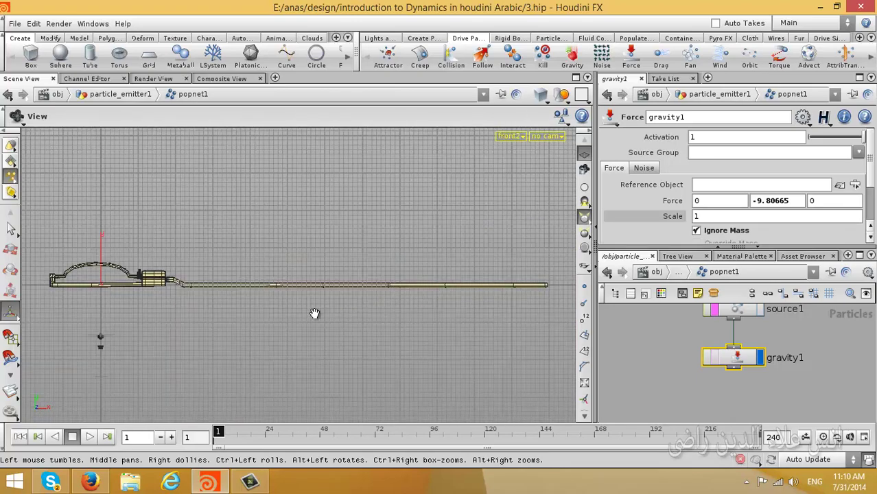
middle_click_drag(192, 323, 402, 314)
scroll(384, 302, "up", 3)
middle_click_drag(365, 291, 166, 343)
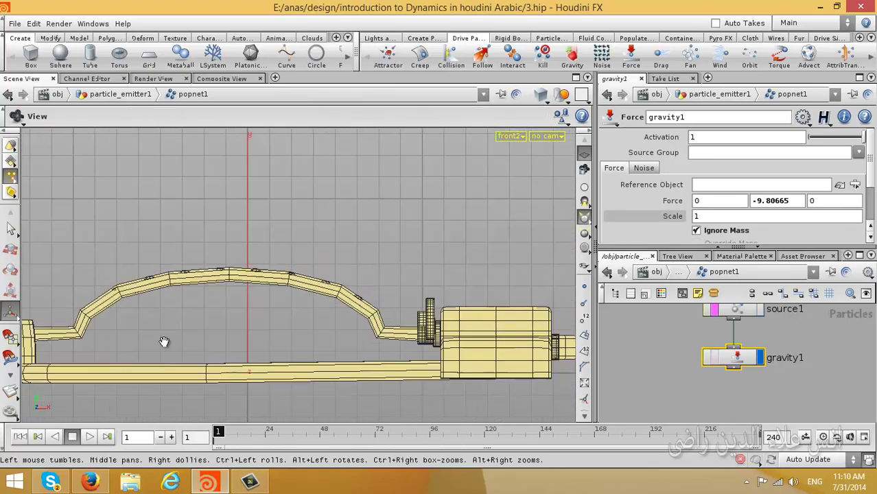
scroll(180, 289, "up", 2)
scroll(263, 281, "up", 2)
key("Return")
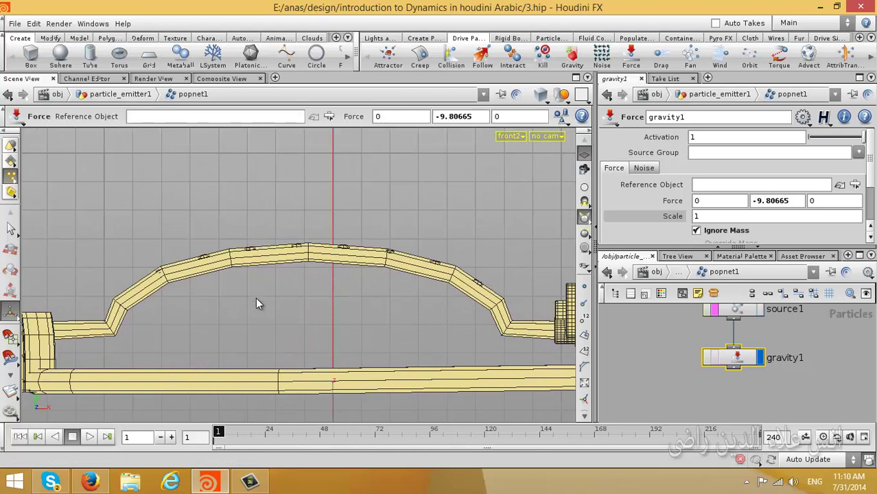
middle_click_drag(266, 285, 329, 284)
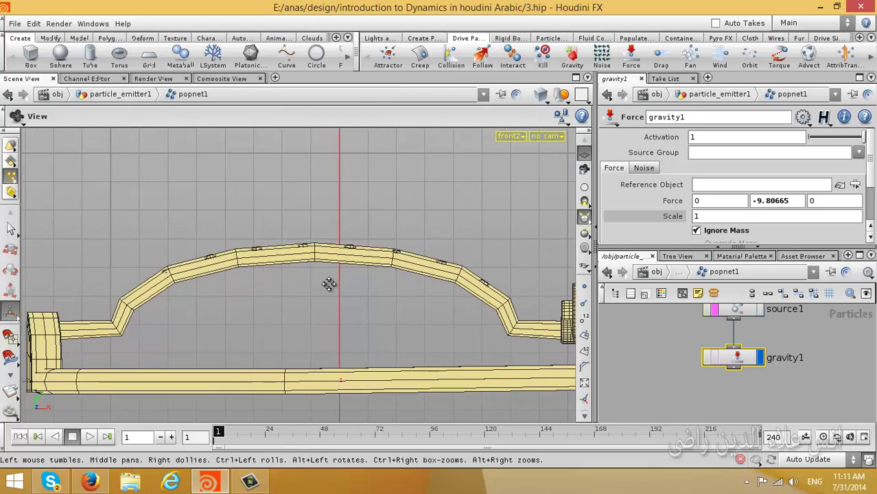
scroll(331, 282, "up", 2)
type("0.")
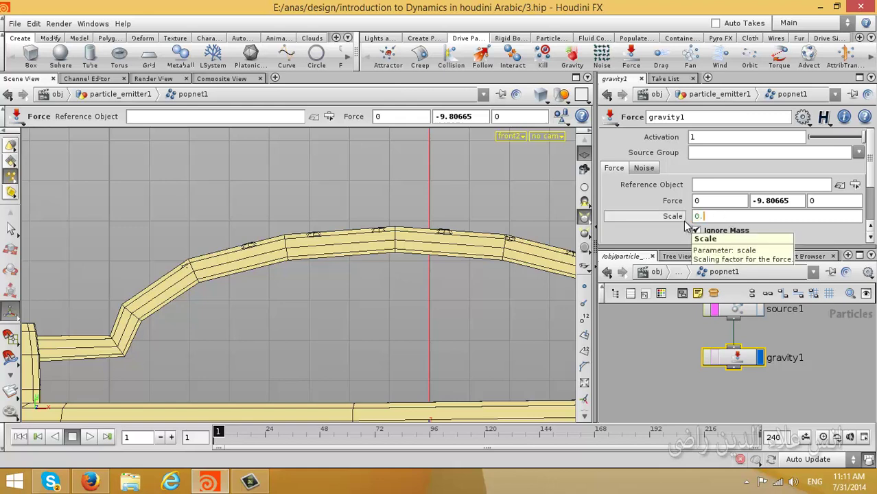
- Set gravity Scale to 0.1 and play the simulation in the perspective view
type("1")
key("Return")
left_click(95, 434)
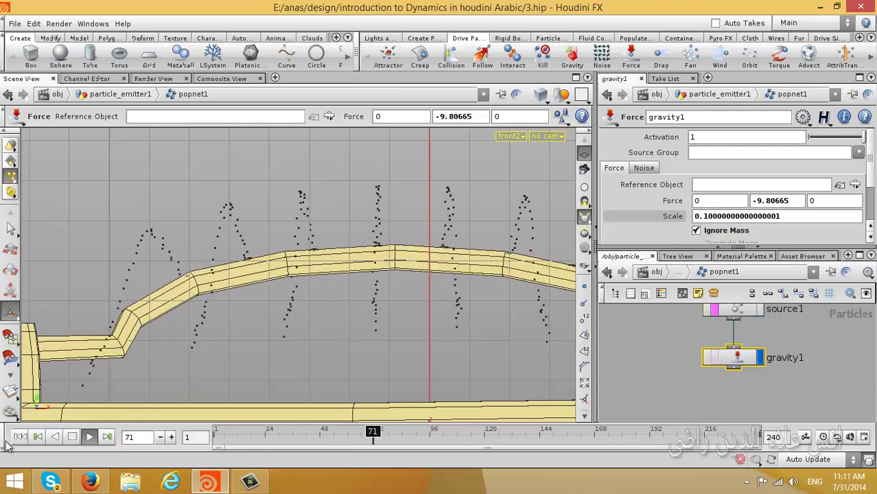
key("ctrl+Up")
key("space+1")
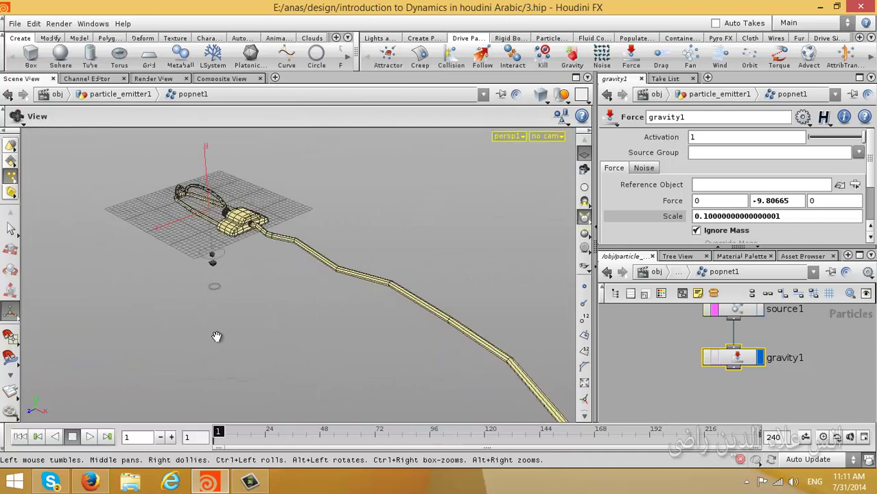
left_click_drag(216, 336, 457, 288)
mouse_move(397, 271)
left_mouse_down()
mouse_move(431, 383)
mouse_move(284, 320)
mouse_move(519, 307)
mouse_move(232, 372)
left_mouse_up()
key("Return")
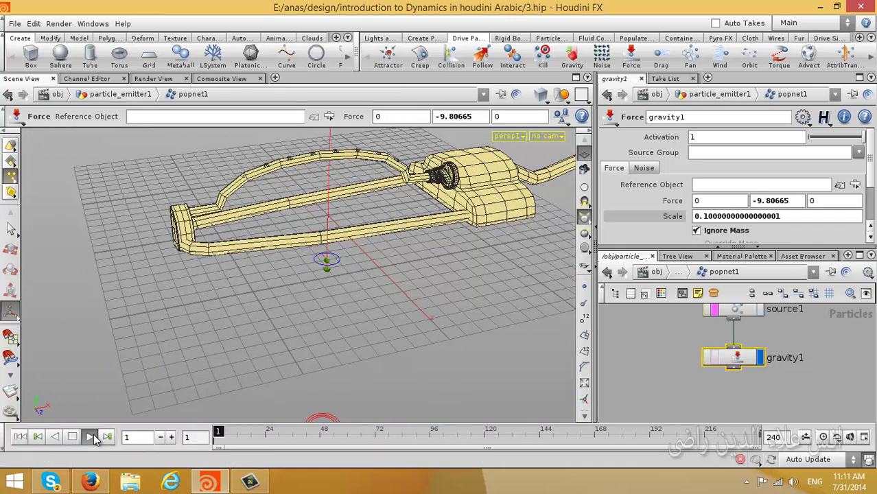
left_click(90, 436)
left_click(73, 436)
key("ctrl+Up")
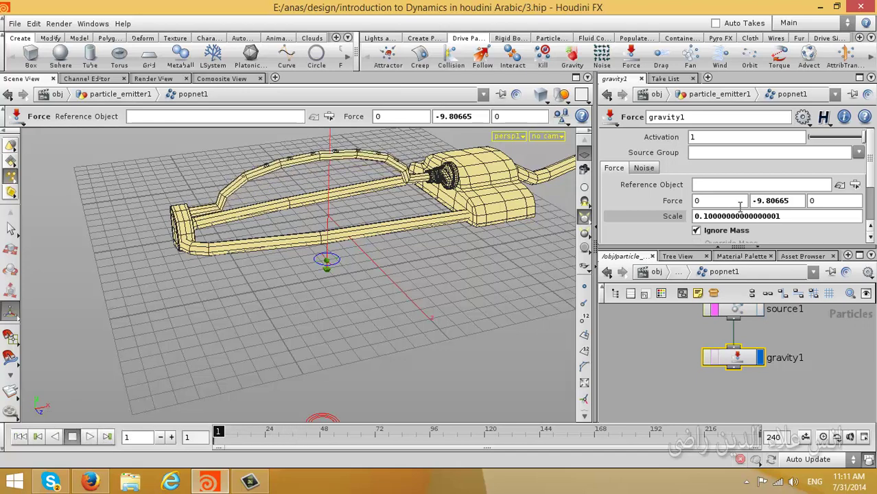
- Lower the gravity Scale from 0.1 to 0.01 and play the simulation
left_click(721, 216)
type("0.1")
key("Return")
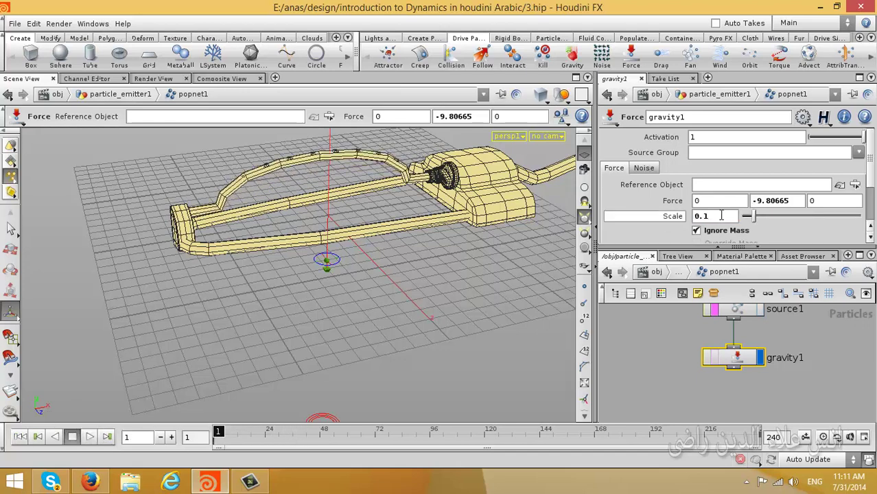
left_click(722, 216)
type("0")
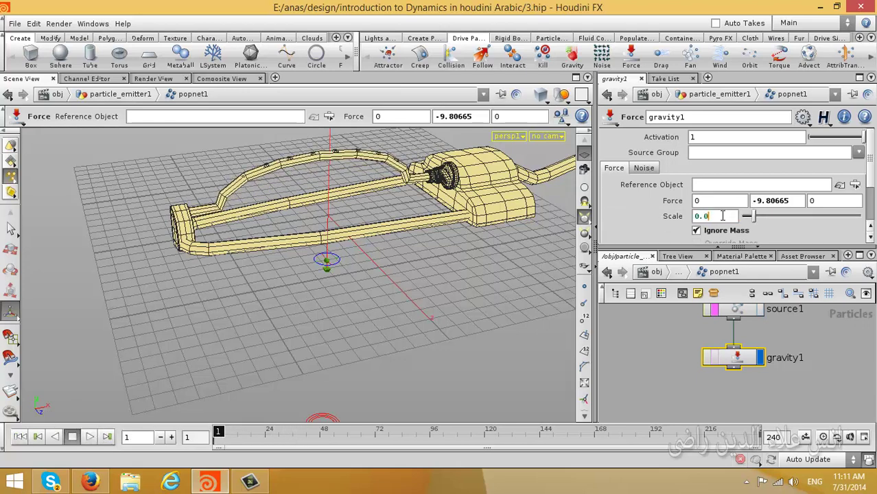
type("1")
key("Return")
left_click(90, 435)
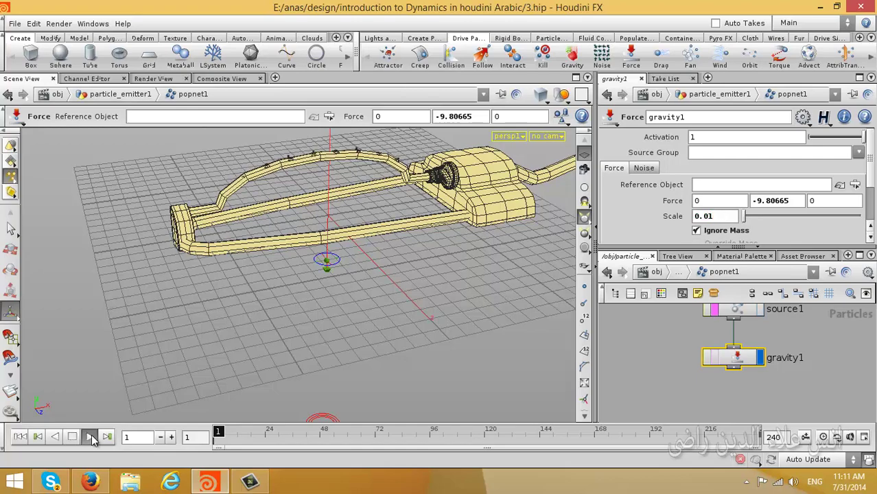
- Try gravity Scale 0.1 again, then return it to 0.01
key("Escape")
mouse_move(255, 314)
left_mouse_down()
mouse_move(285, 288)
mouse_move(235, 317)
mouse_move(275, 330)
left_mouse_up()
key("Return")
key("BackSpace")
key("Return")
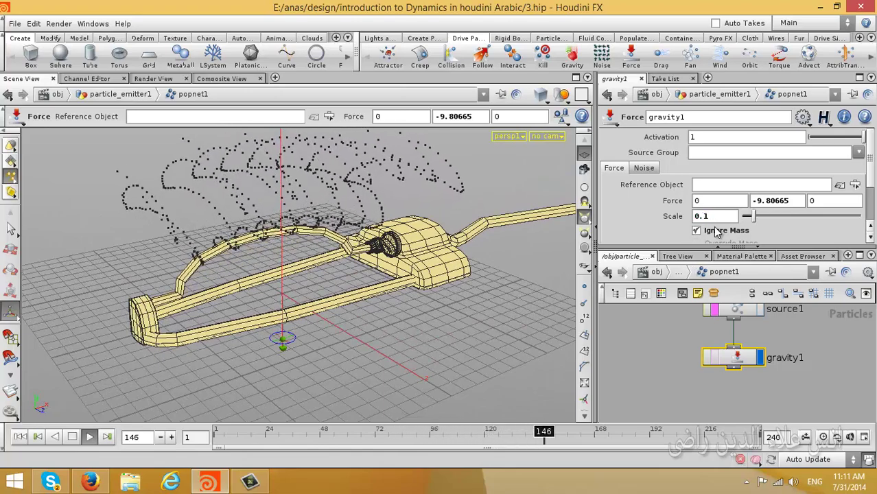
type("0")
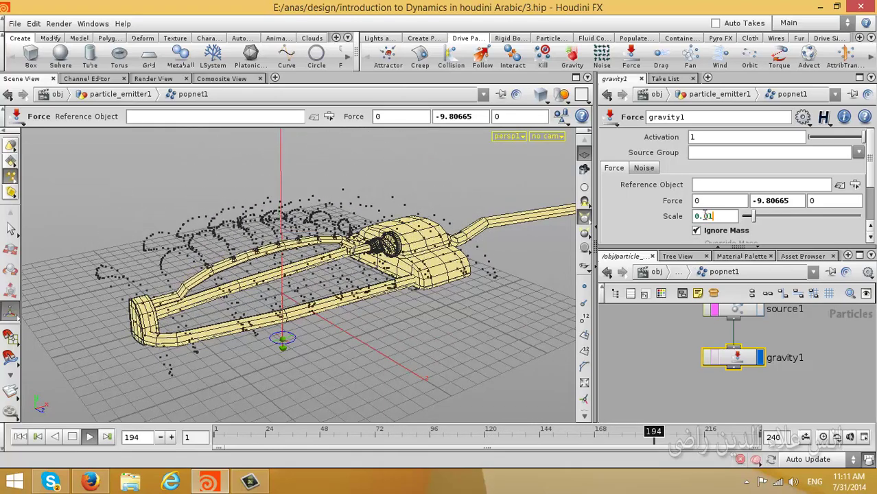
key("Return")
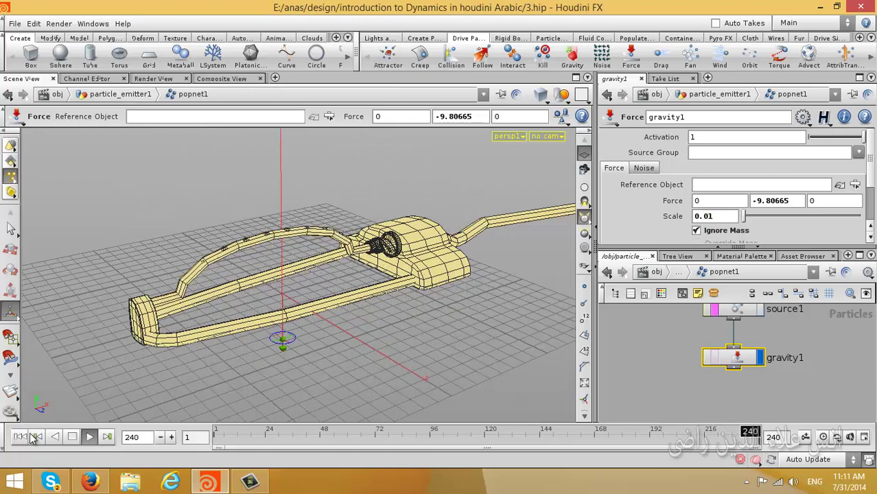
- Orbit to a centred front view and set the gravity Scale to 0.05
key("Escape")
left_click_drag(117, 366, 208, 348)
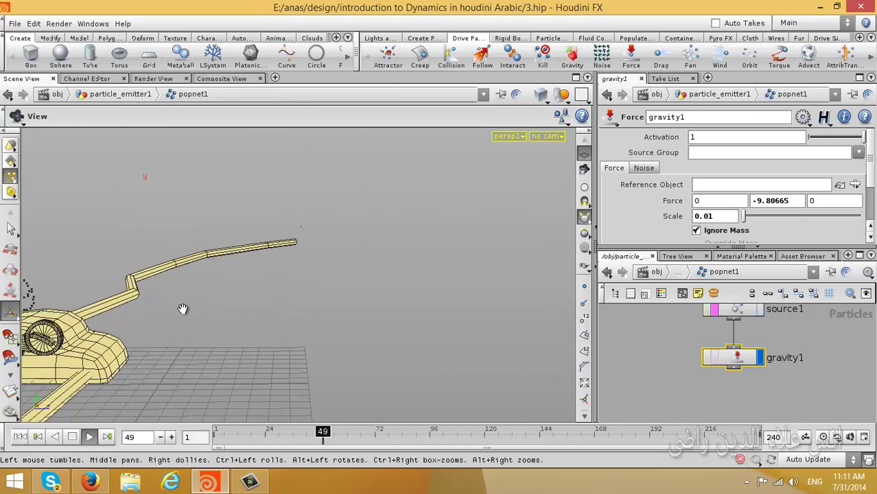
left_click_drag(192, 262, 385, 206)
key("Return")
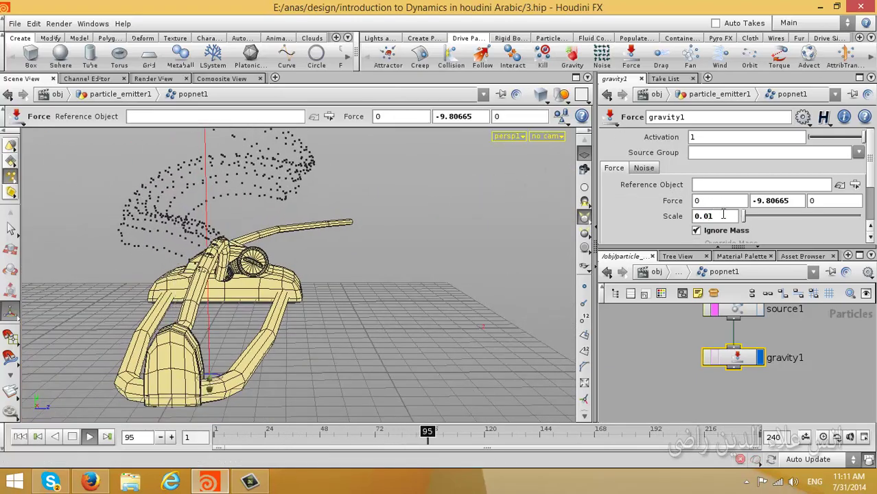
left_click(723, 216)
key("BackSpace")
type("5")
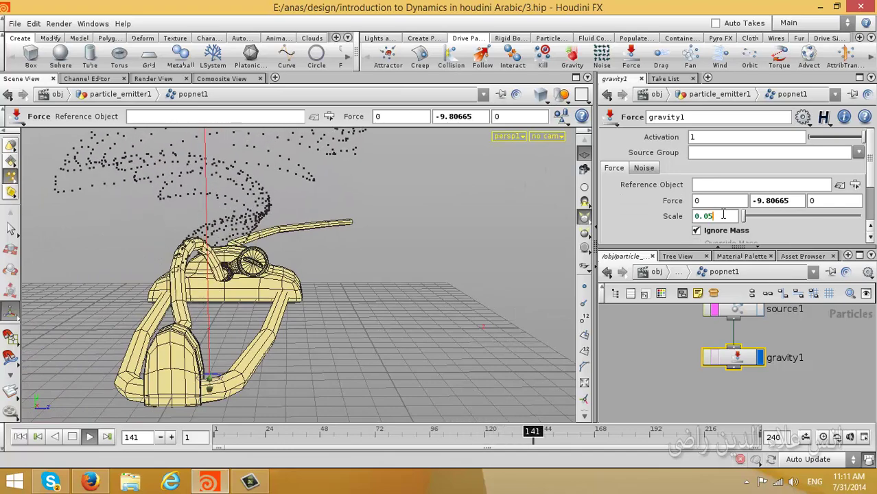
key("Return")
- Replay the simulation with Scale 0.05 from a front view, then rewind to frame 1
left_click(20, 437)
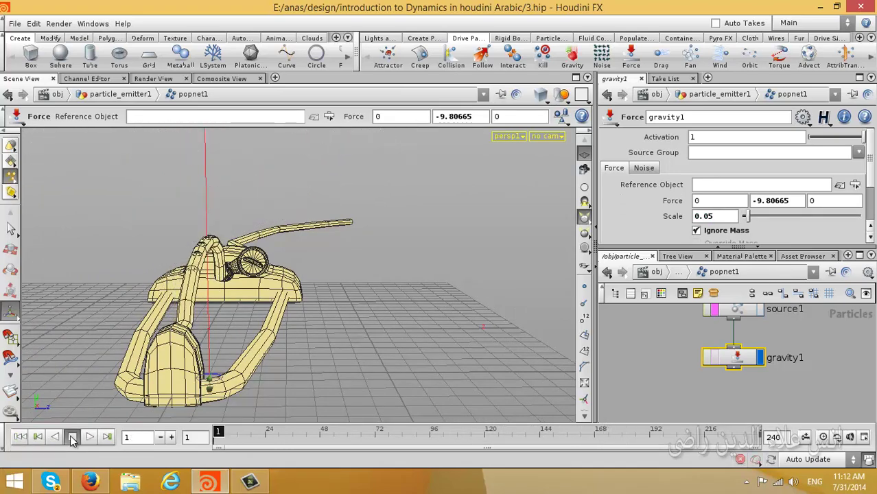
left_click(89, 436)
key("Escape")
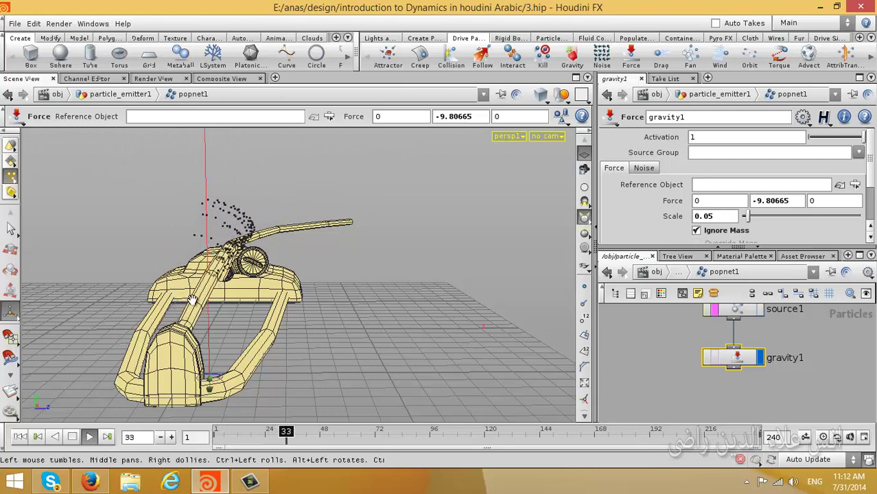
left_click_drag(125, 389, 260, 294)
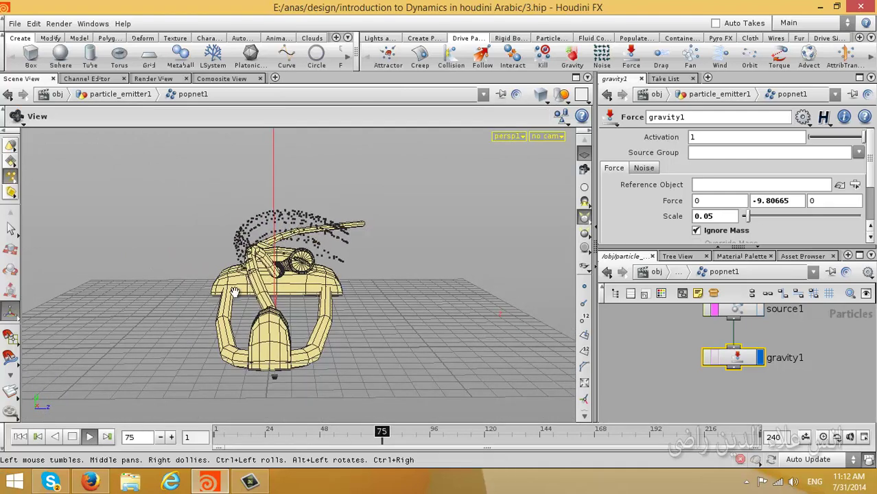
key("Return")
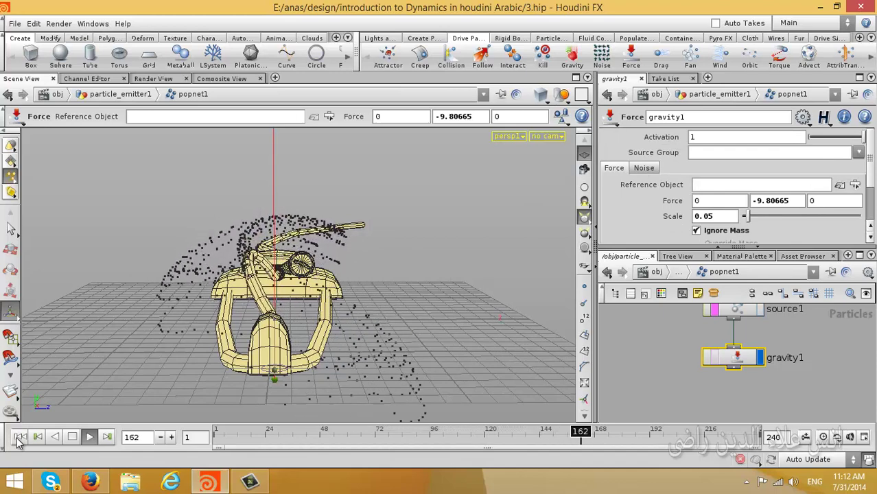
left_click(20, 437)
- Open gravity1's Noise settings and ladder-drag the Amplitude up to 26.1
left_click(644, 168)
scroll(681, 197, "down", 1)
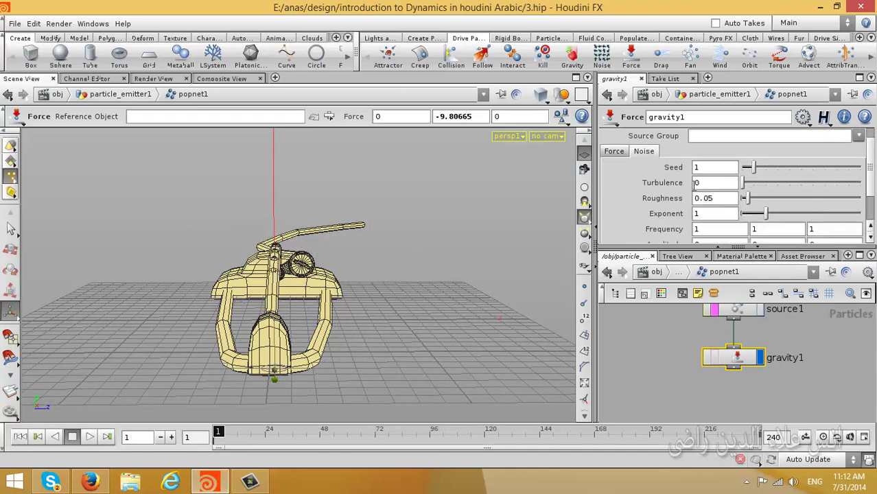
scroll(682, 197, "down", 3)
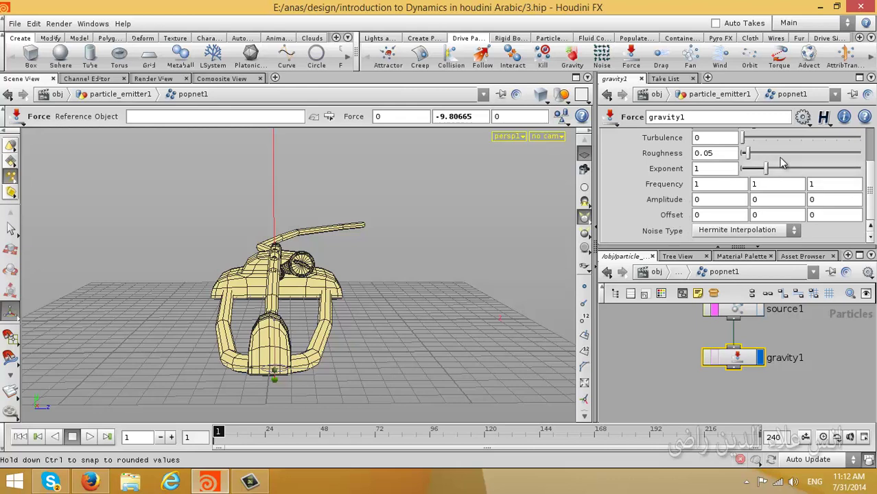
scroll(724, 171, "up", 2)
scroll(696, 178, "down", 2)
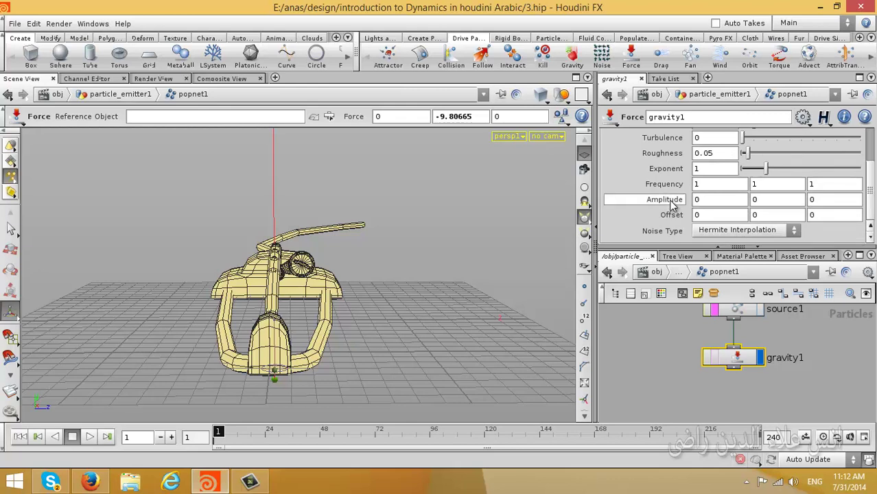
middle_click_drag(670, 199, 673, 204)
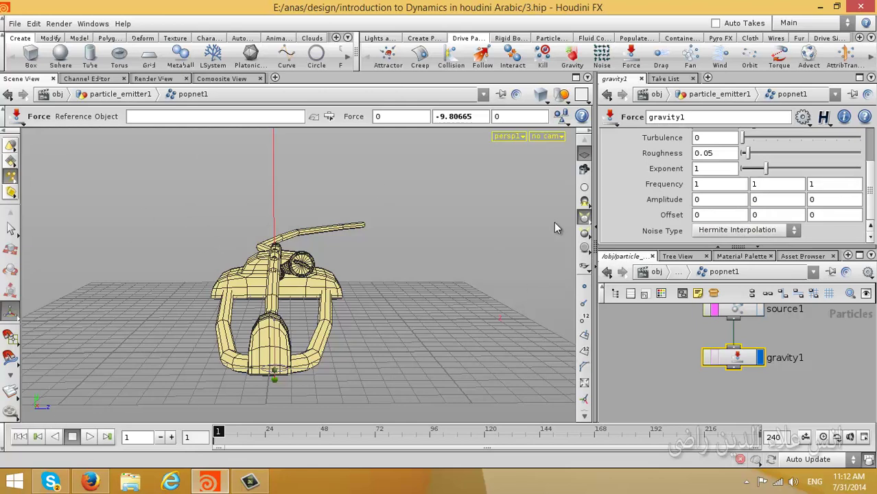
middle_click_drag(665, 199, 665, 199)
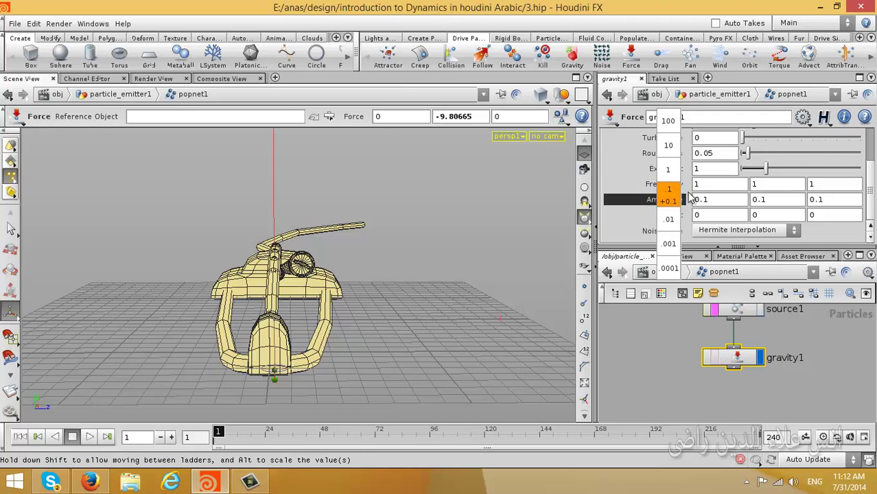
middle_click_drag(691, 199, 651, 175)
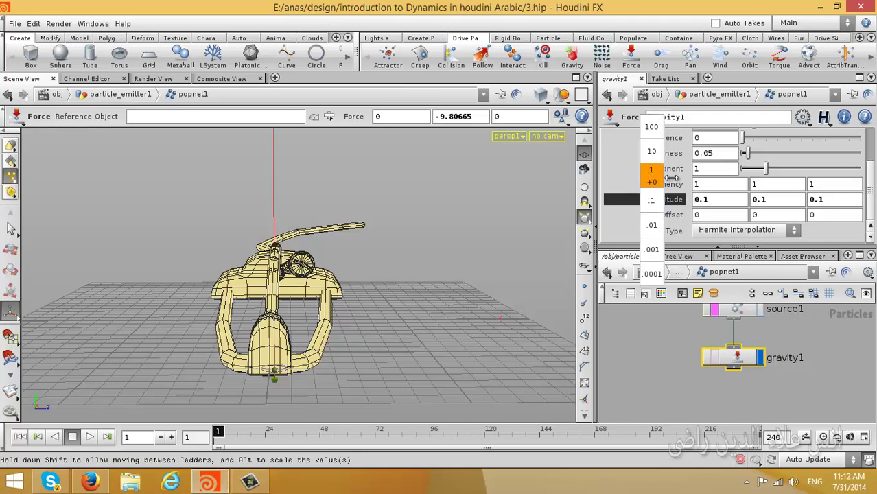
middle_click_drag(791, 185, 871, 185)
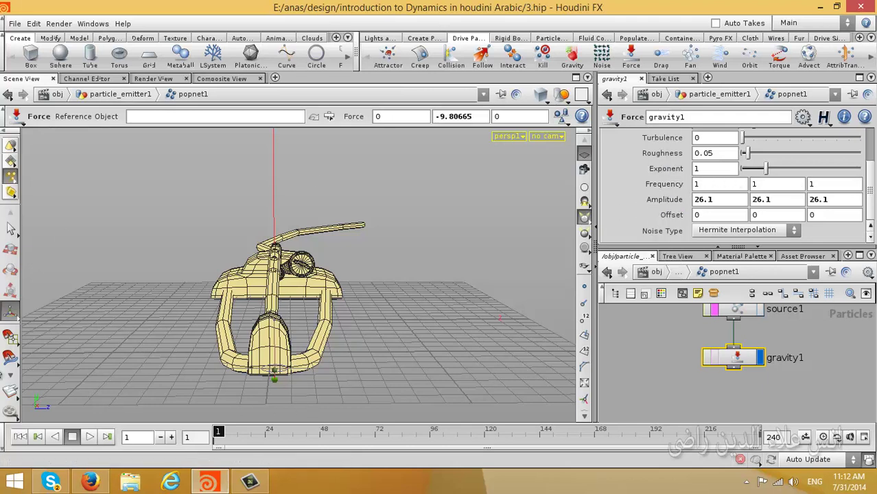
- Preview the noisy spray, then drag the noise Amplitude down to 1.5 on all axes
left_click(90, 438)
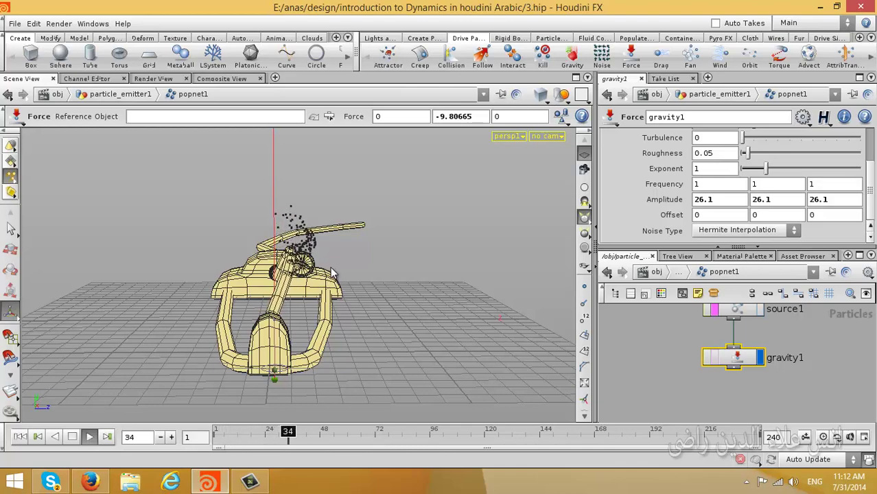
left_click_drag(192, 274, 316, 309)
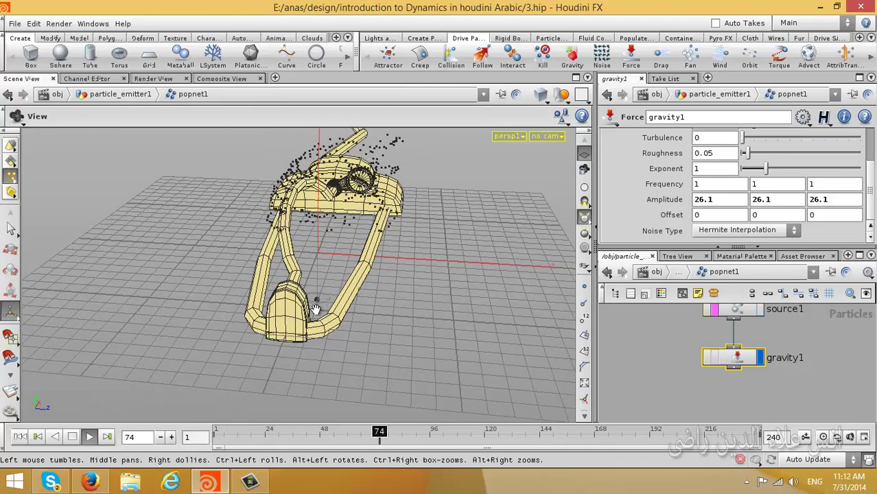
key("Return")
key("ctrl+Up")
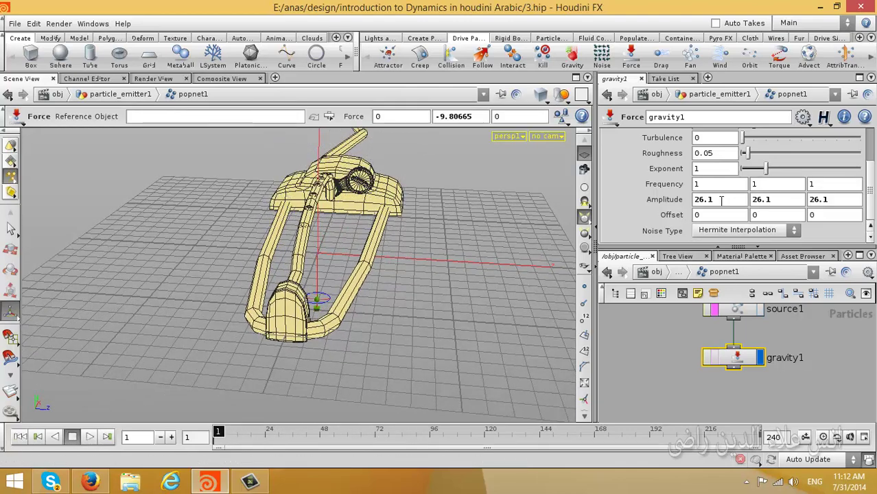
middle_click_drag(680, 211, 677, 206)
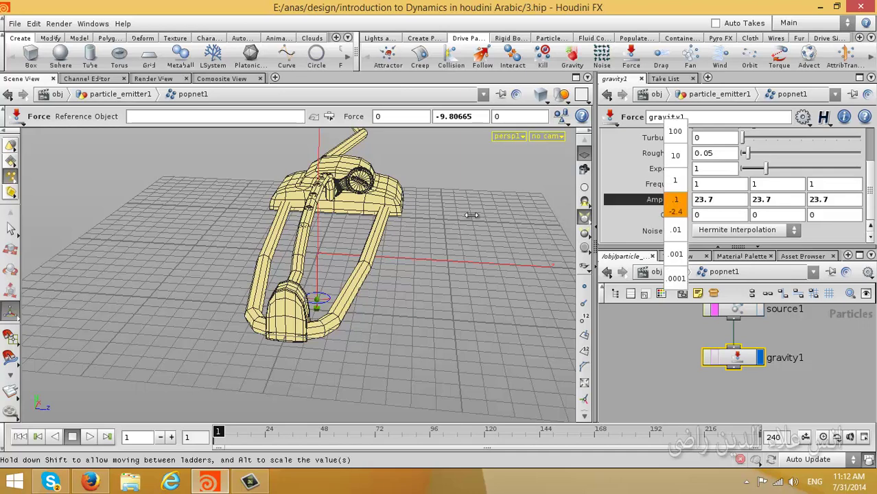
mouse_move(95, 227)
middle_mouse_down()
mouse_move(676, 206)
mouse_move(669, 185)
middle_mouse_up()
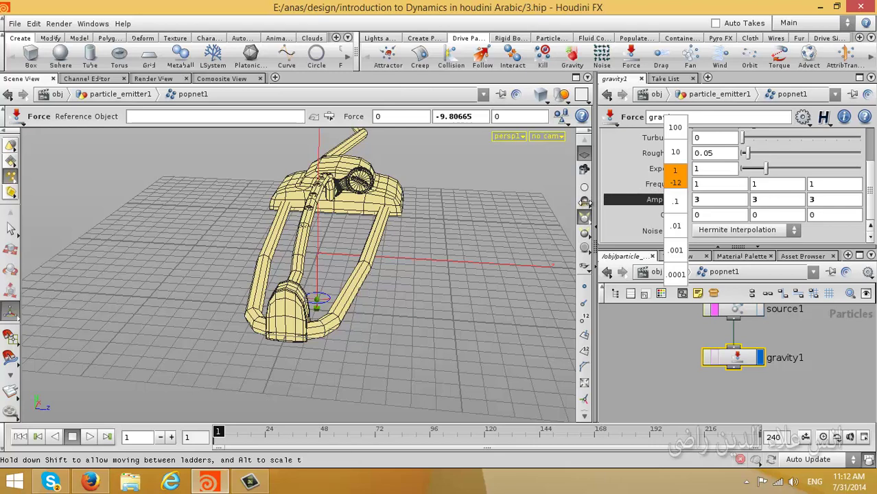
mouse_move(586, 204)
middle_mouse_down()
mouse_move(676, 203)
mouse_move(679, 186)
mouse_move(666, 196)
mouse_move(707, 199)
mouse_move(680, 199)
mouse_move(689, 199)
middle_mouse_up()
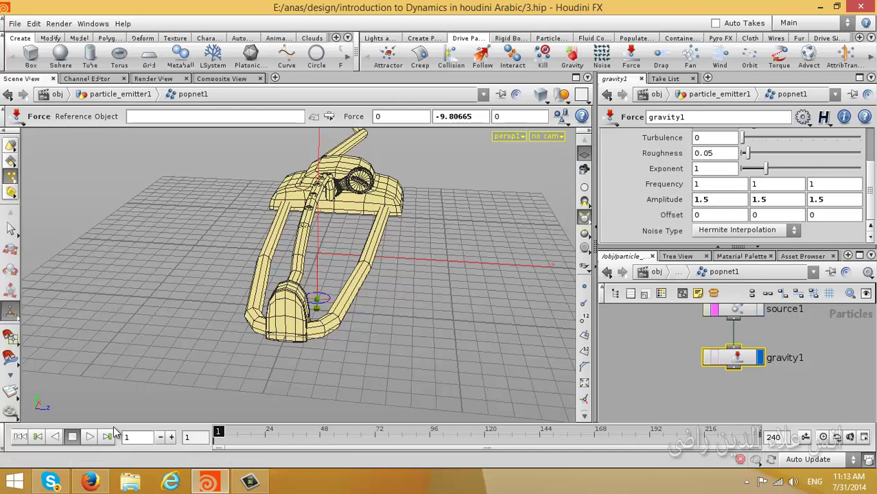
- Play the noisy-gravity simulation while orbiting in on the sprinkler arm, then rewind
left_click(94, 436)
key("Escape")
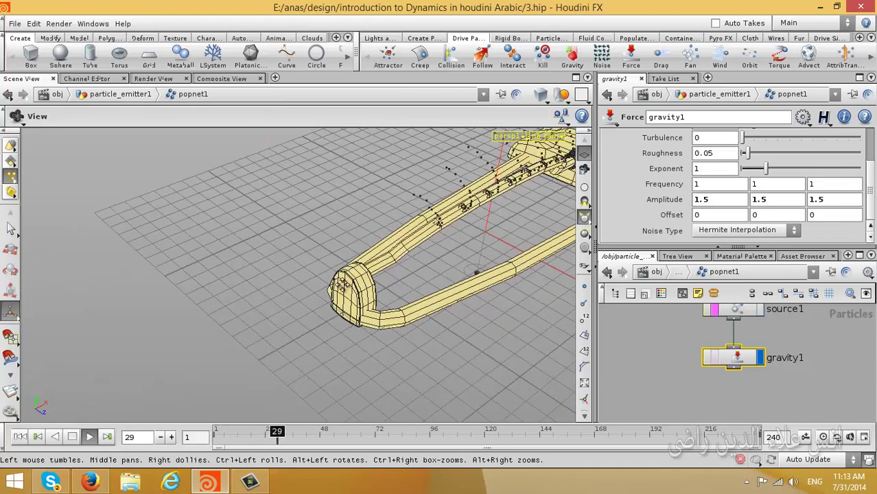
mouse_move(295, 261)
left_mouse_down()
mouse_move(335, 270)
mouse_move(302, 309)
mouse_move(323, 302)
left_mouse_up()
key("Return")
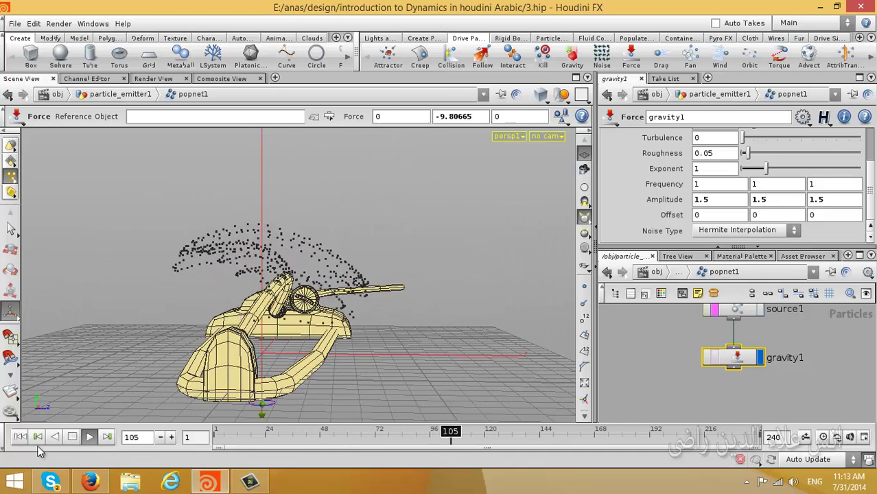
left_click(20, 436)
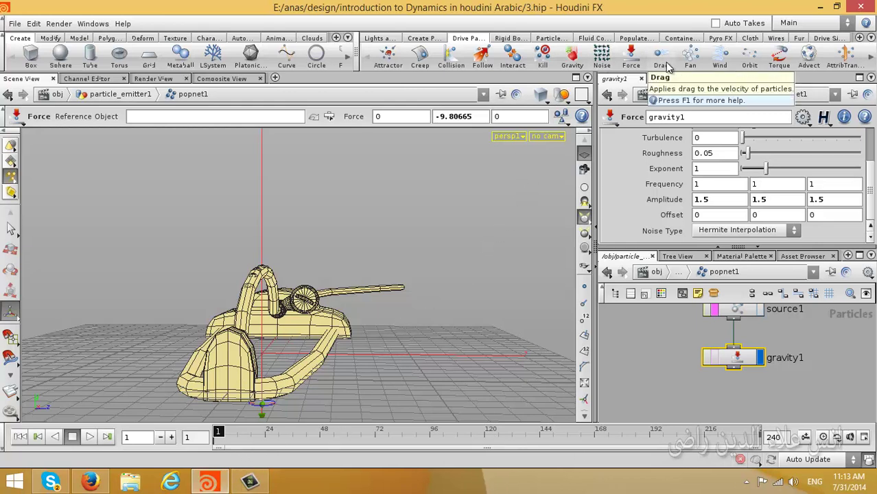
- Orbit to a low side-on view of the sprinkler and play the spray again
key("Escape")
mouse_move(233, 306)
left_mouse_down()
mouse_move(264, 305)
mouse_move(267, 328)
mouse_move(248, 294)
mouse_move(149, 299)
mouse_move(75, 319)
mouse_move(55, 346)
mouse_move(114, 381)
mouse_move(239, 356)
mouse_move(254, 315)
mouse_move(263, 323)
mouse_move(246, 289)
mouse_move(236, 290)
left_mouse_up()
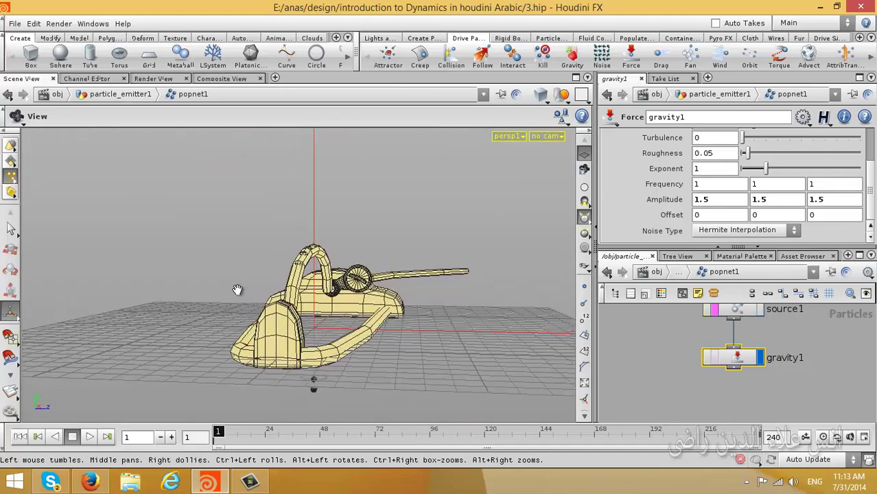
mouse_move(316, 333)
left_mouse_down()
mouse_move(294, 385)
mouse_move(275, 378)
mouse_move(337, 358)
mouse_move(237, 365)
mouse_move(302, 338)
left_mouse_up()
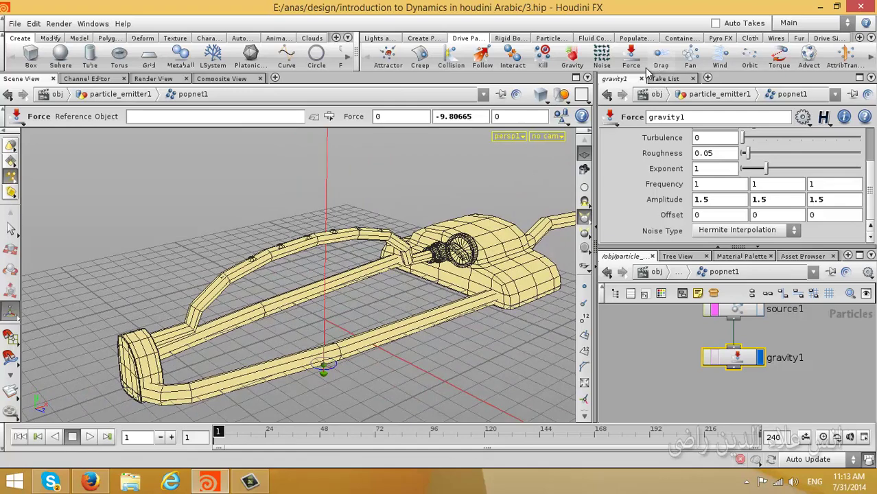
left_click_drag(195, 260, 237, 267)
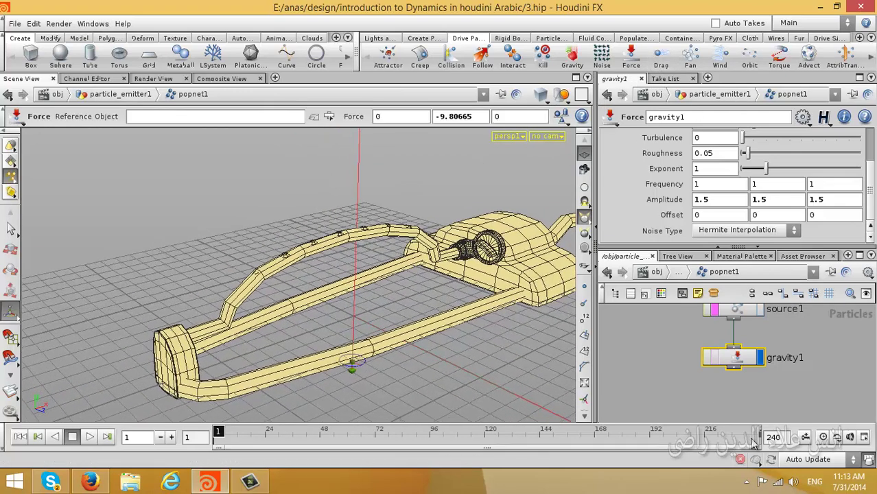
key("Up")
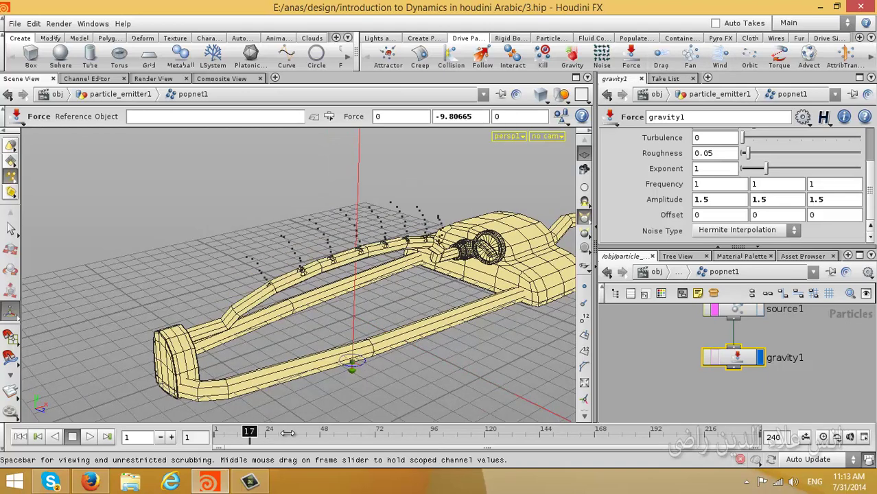
- Add a drag force below gravity1 and set its Scale to 0.05
left_click(662, 59)
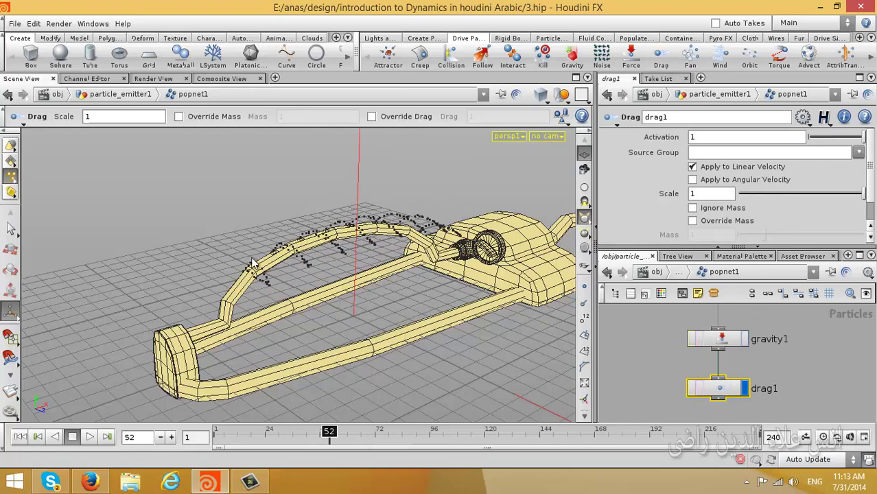
left_click_drag(252, 263, 179, 268)
left_click(20, 437)
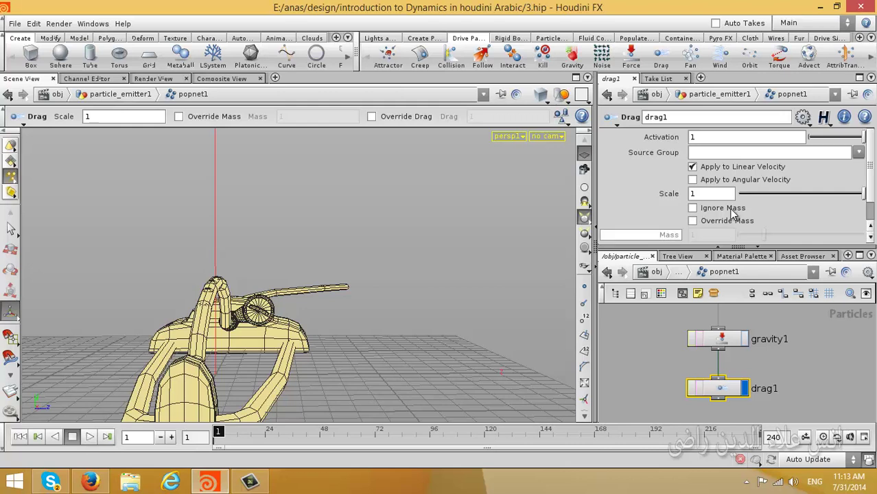
type("0.0")
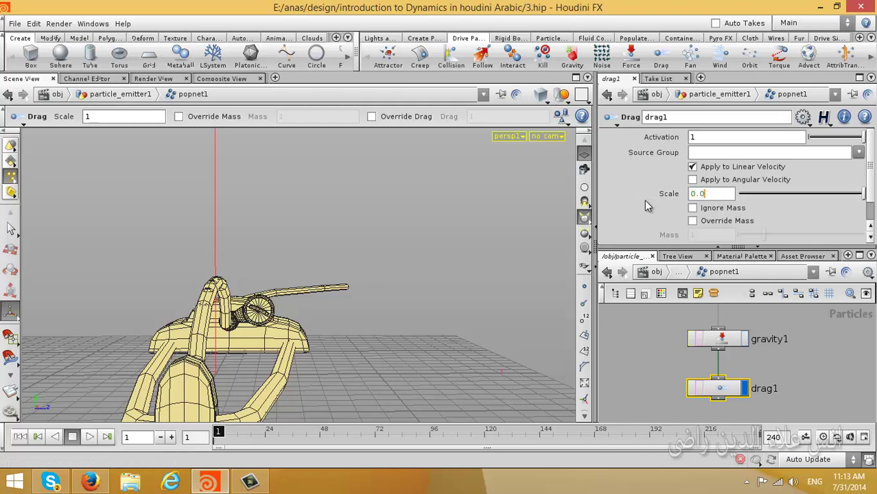
type("5")
key("Return")
- Play the simulation to preview the spray with drag, then rewind to frame 1
left_click(92, 437)
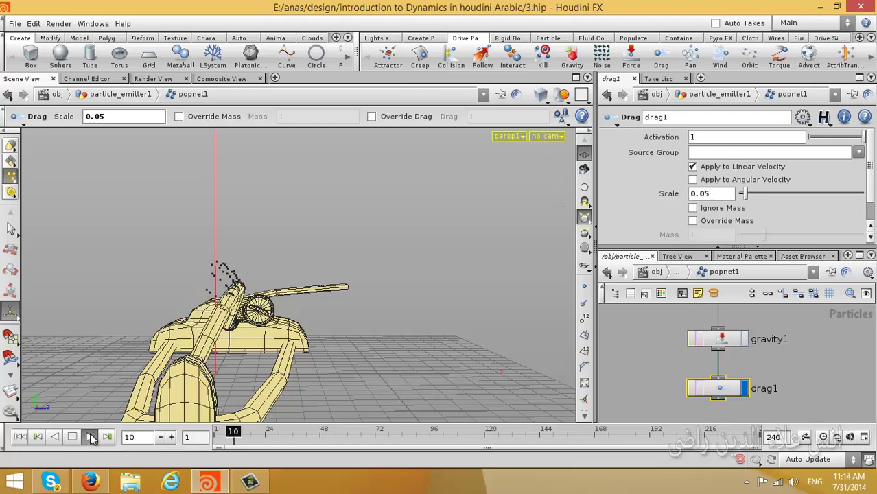
key("Escape")
left_click_drag(212, 343, 181, 341)
key("Return")
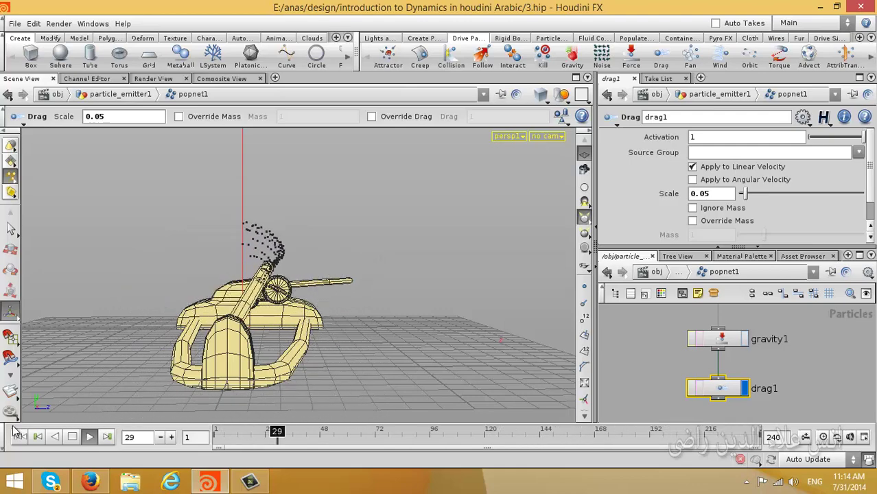
key("ctrl+Up")
- Orbit the viewport around the spray and bring source1 into view in the network
key("Escape")
mouse_move(203, 354)
left_mouse_down()
mouse_move(163, 342)
mouse_move(174, 340)
left_mouse_up()
left_click_drag(256, 335, 152, 390)
key("Return")
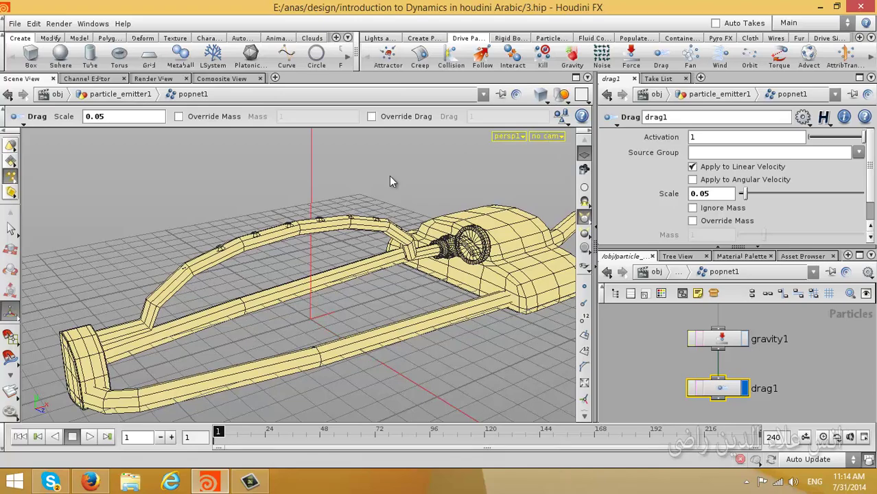
key("Escape")
mouse_move(377, 171)
left_mouse_down()
mouse_move(349, 233)
mouse_move(288, 309)
left_mouse_up()
middle_click_drag(648, 367, 769, 376)
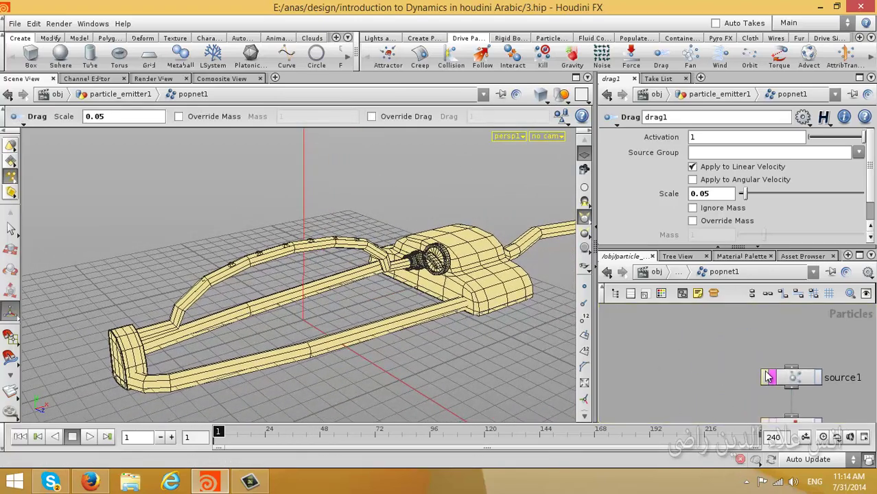
- Show source1's Birth settings, with its Const. Birth Rate of 100
left_click(796, 380)
left_click(648, 138)
scroll(659, 185, "down", 2)
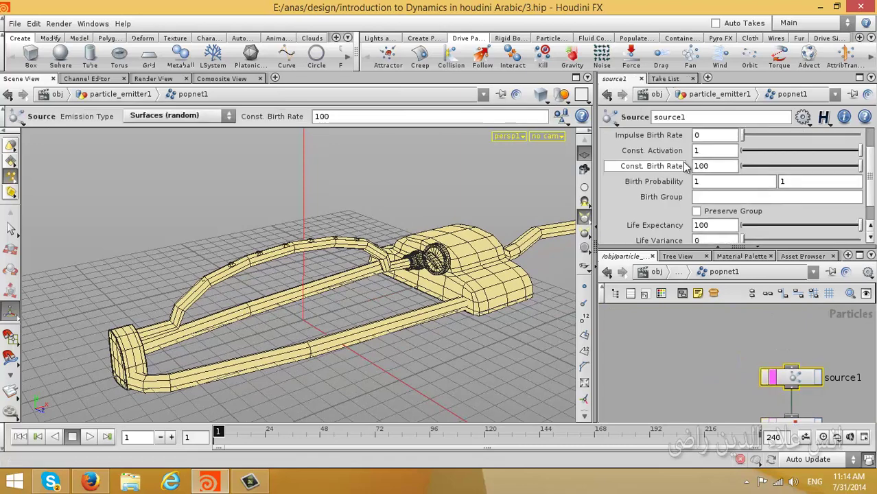
scroll(658, 185, "up", 2)
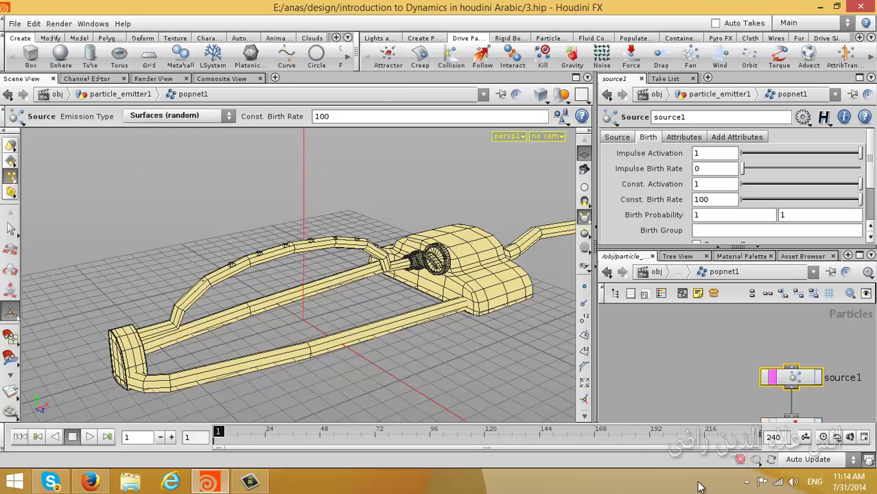
left_click(747, 484)
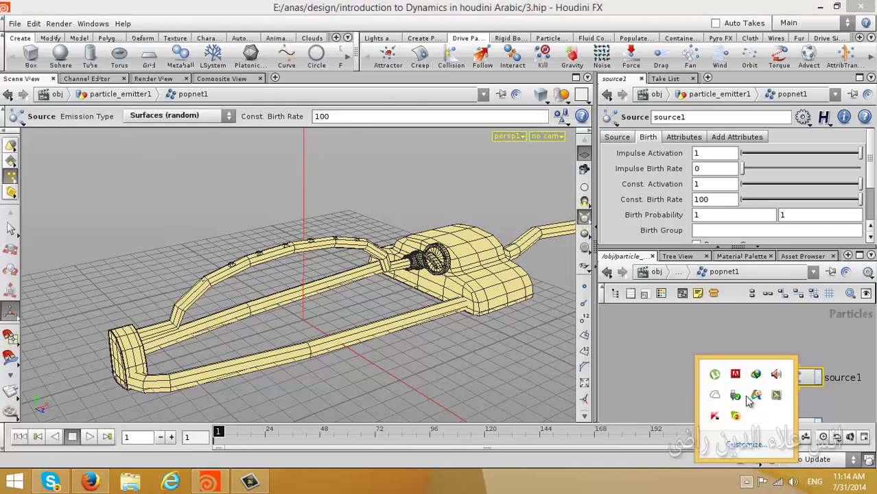
left_click(405, 347)
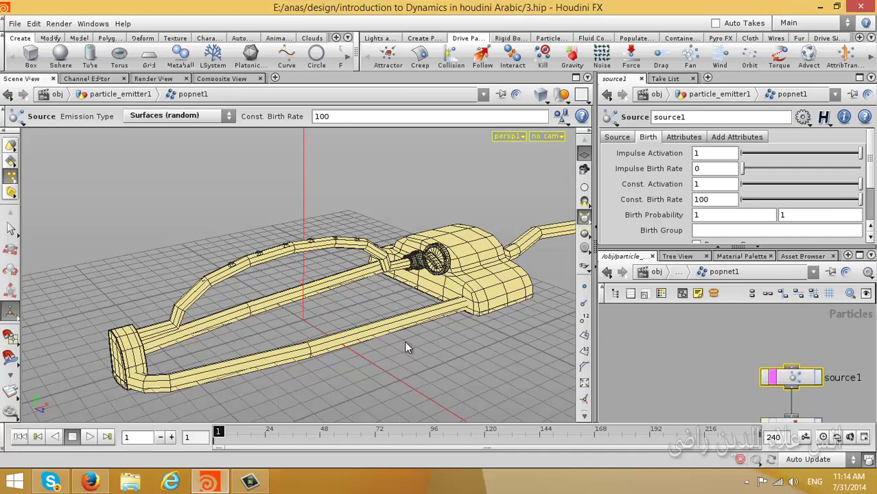